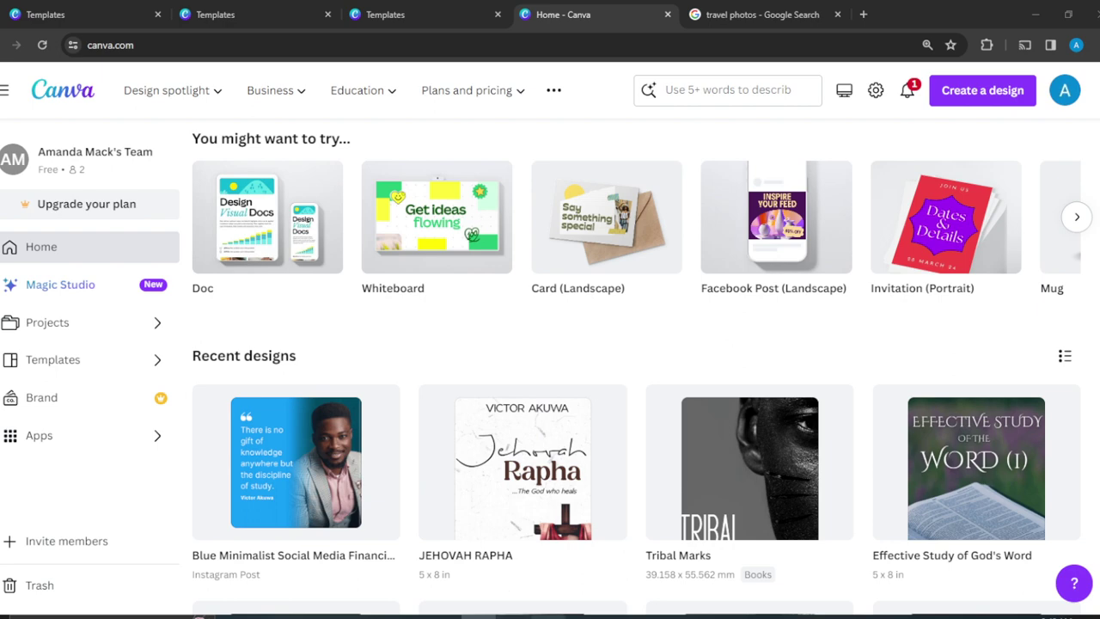
# - Bring the Chrome window showing Canva Home to the front
pyautogui.moveTo(533, 615)
pyautogui.click(561, 581)
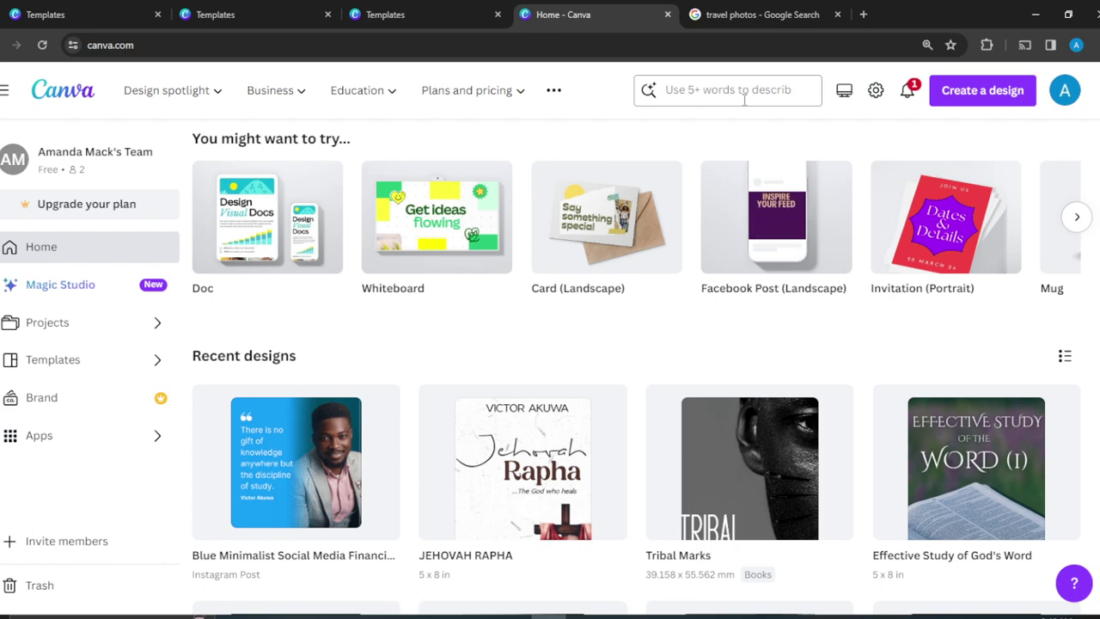
# - Search Canva templates for 'webinar slide deck'
pyautogui.click(750, 91)
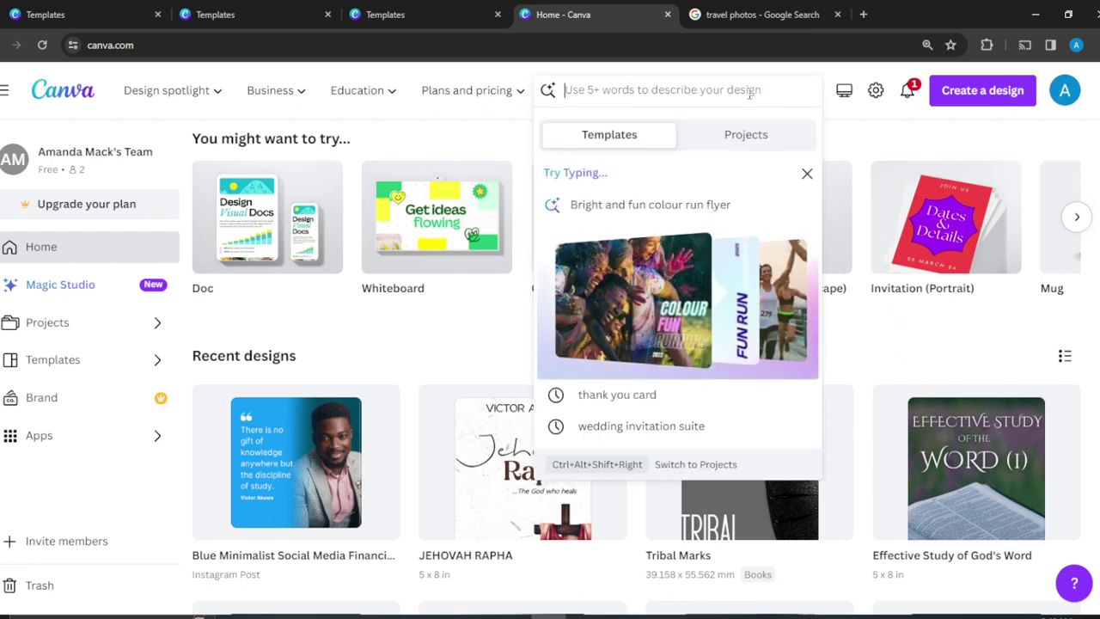
pyautogui.write('web')
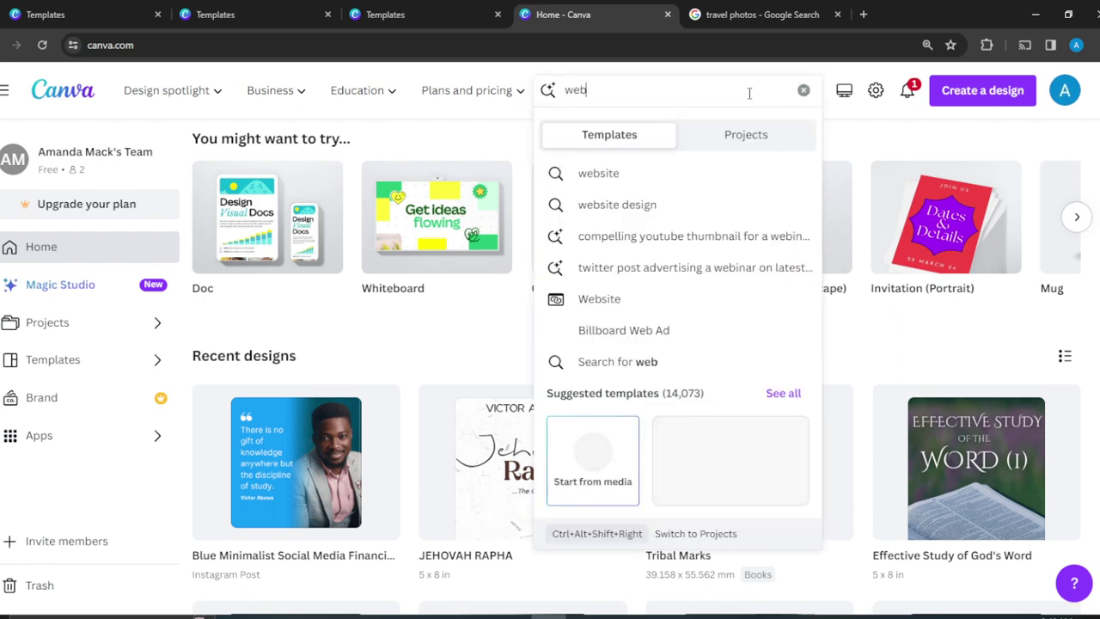
pyautogui.write('inar slide deck')
pyautogui.press('Return')
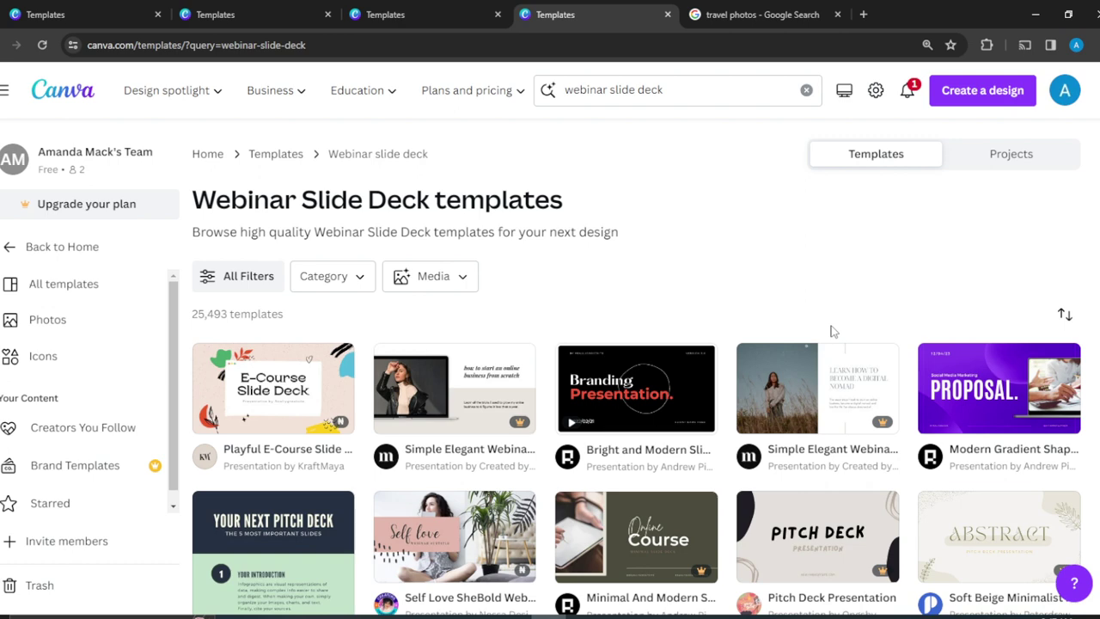
pyautogui.moveTo(885, 427)
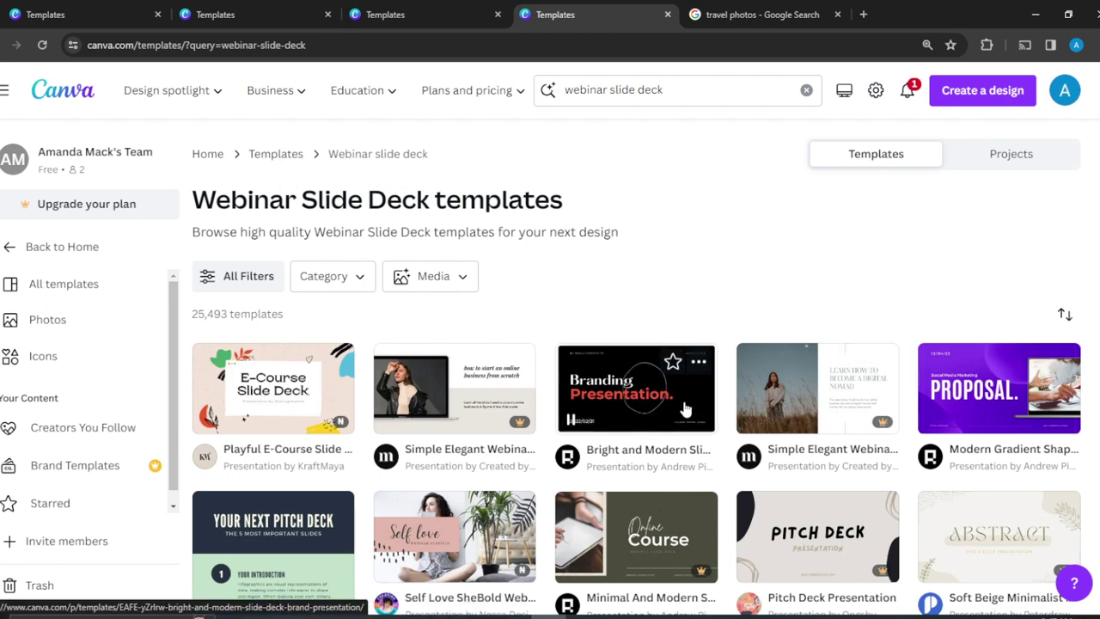
# - Open the Modern Gradient Shapes Proposal template and apply all 10 of its pages
pyautogui.click(1023, 393)
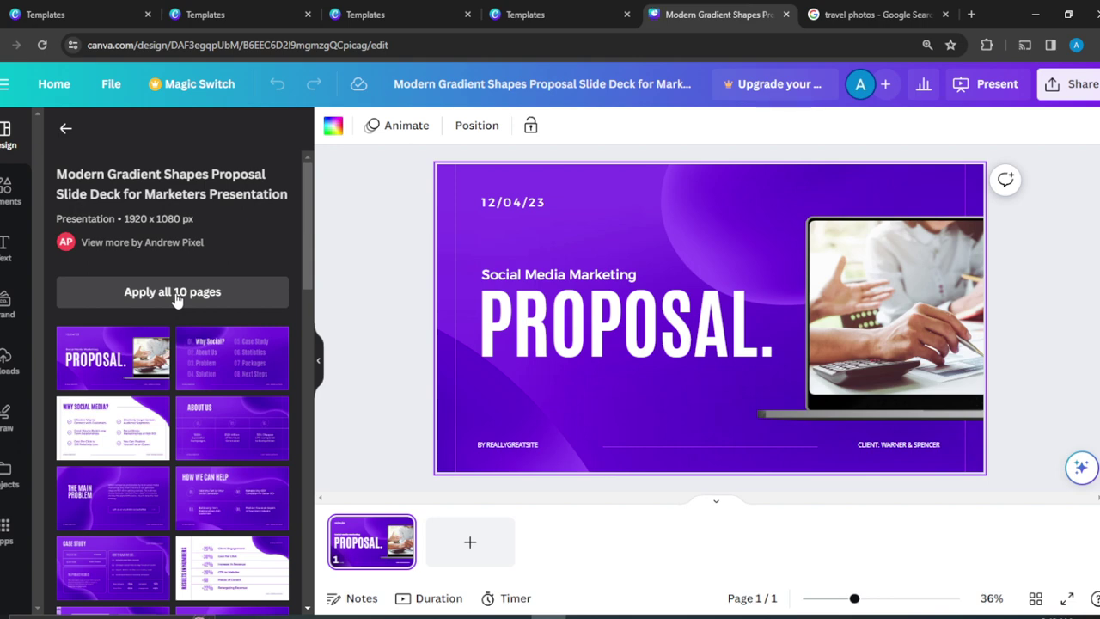
pyautogui.click(176, 296)
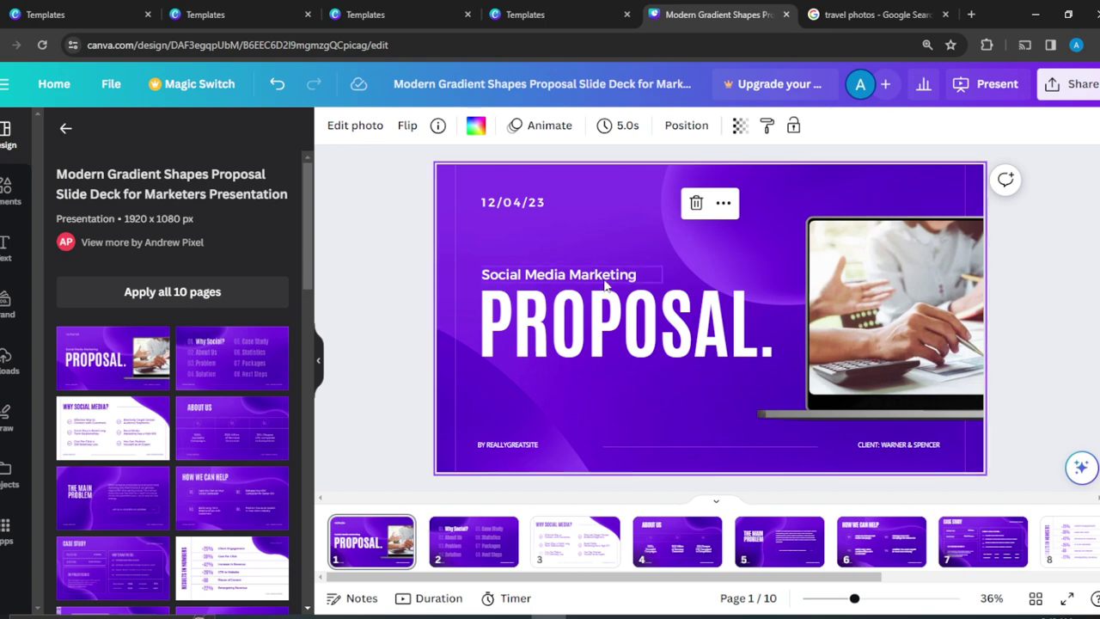
# - Change the 'Social Media Marketing' subtitle to 'Book Publishing'
pyautogui.doubleClick(606, 276)
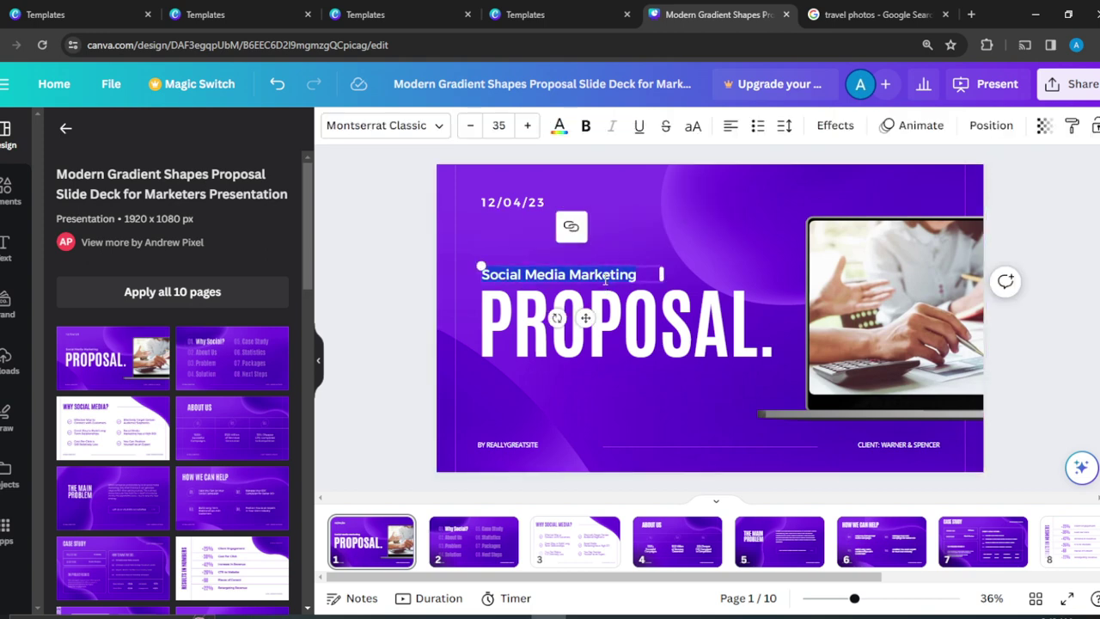
pyautogui.write('Book')
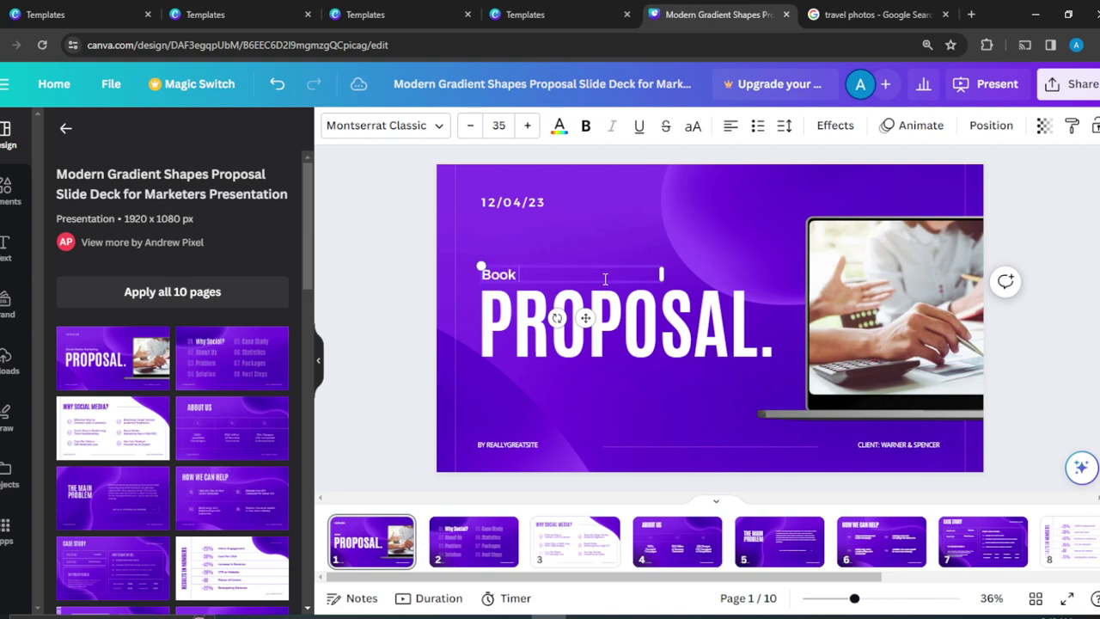
pyautogui.write(' Publishing')
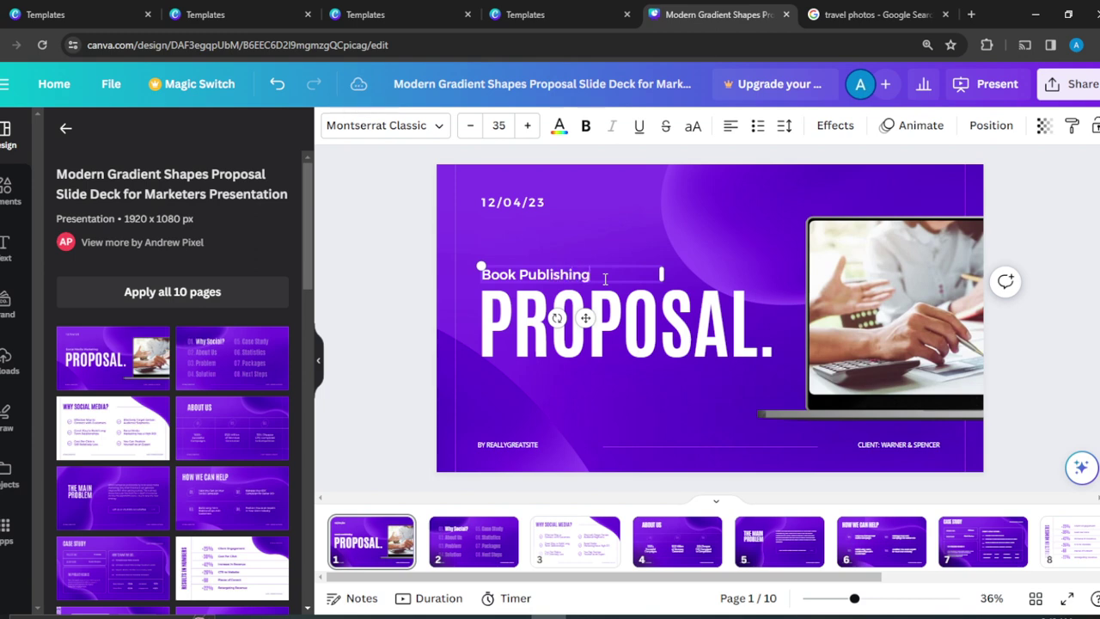
pyautogui.click(635, 360)
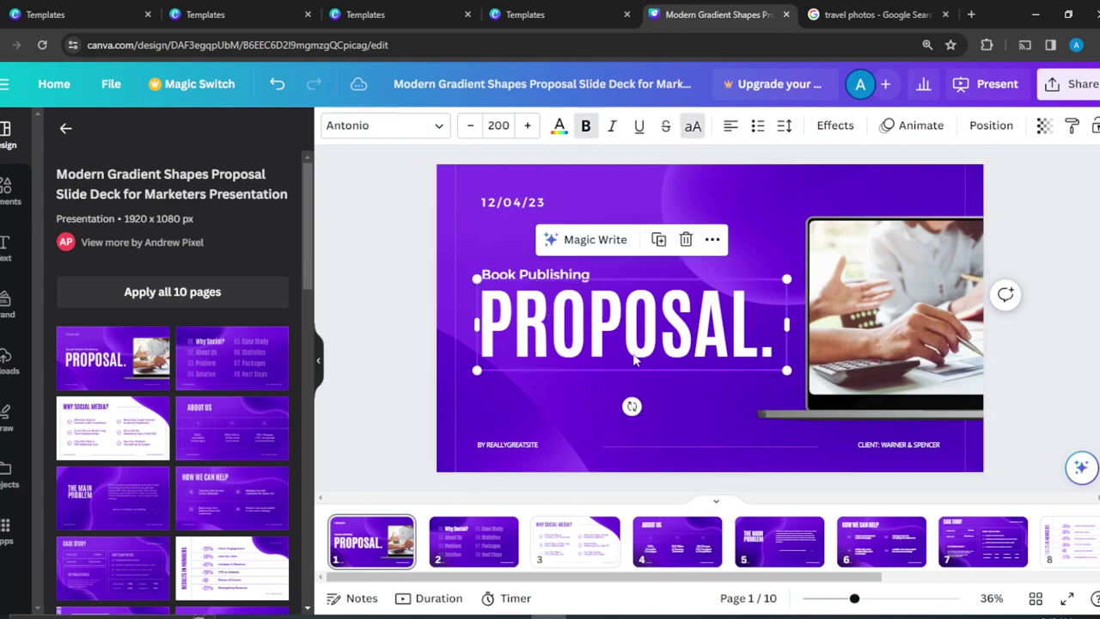
# - Replace the 'PROPOSAL.' heading with 'PROJECT'
pyautogui.doubleClick(674, 342)
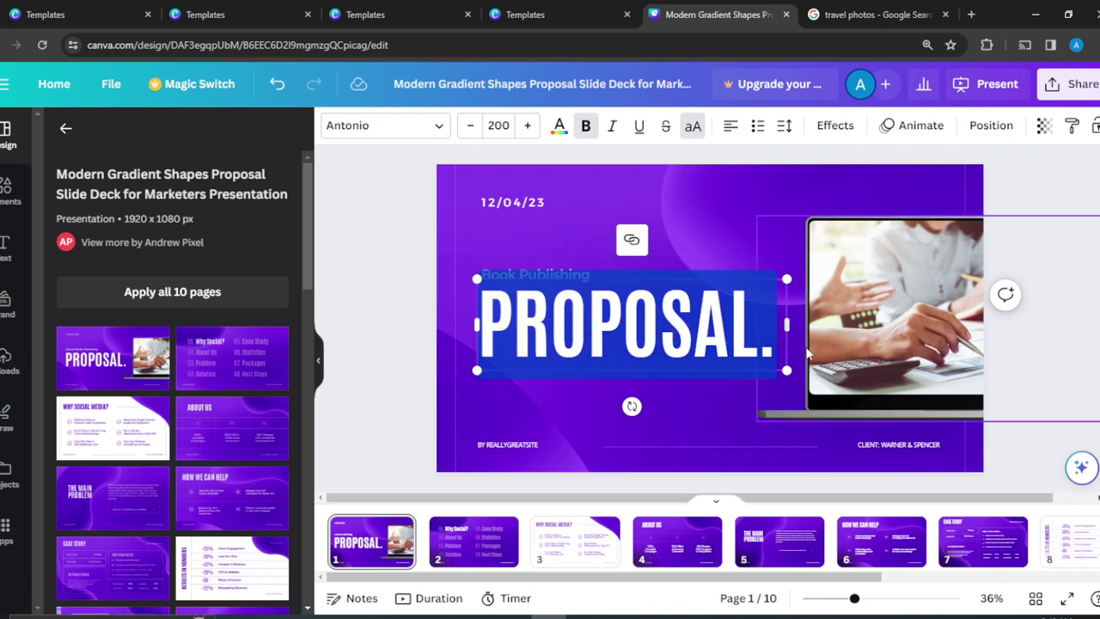
pyautogui.click(779, 346)
pyautogui.press('BackSpace')
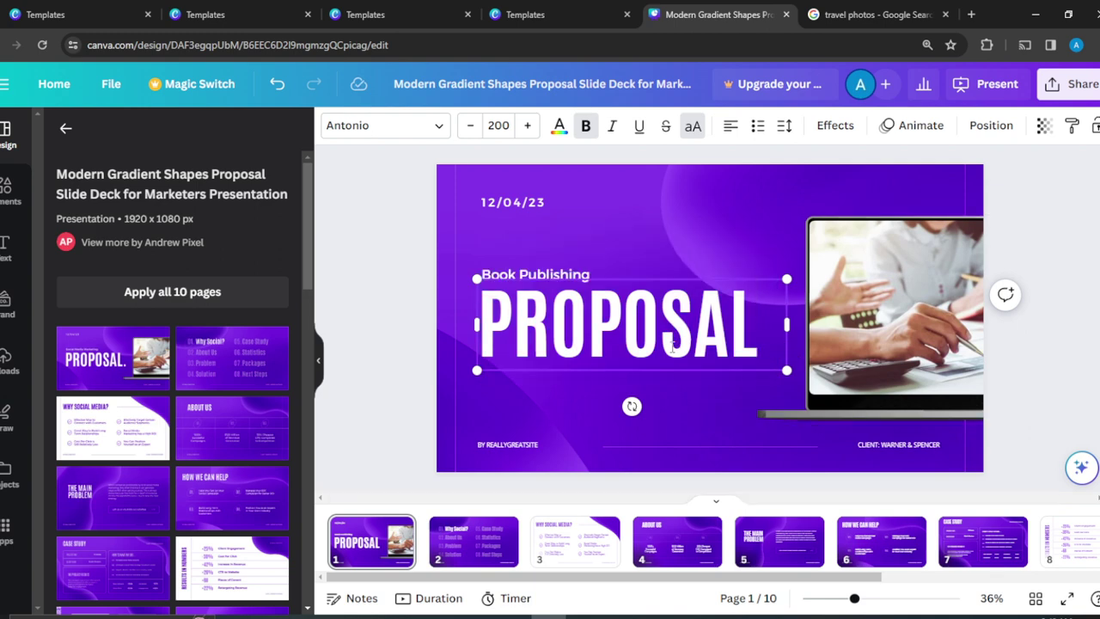
pyautogui.click(727, 224)
pyautogui.click(615, 343)
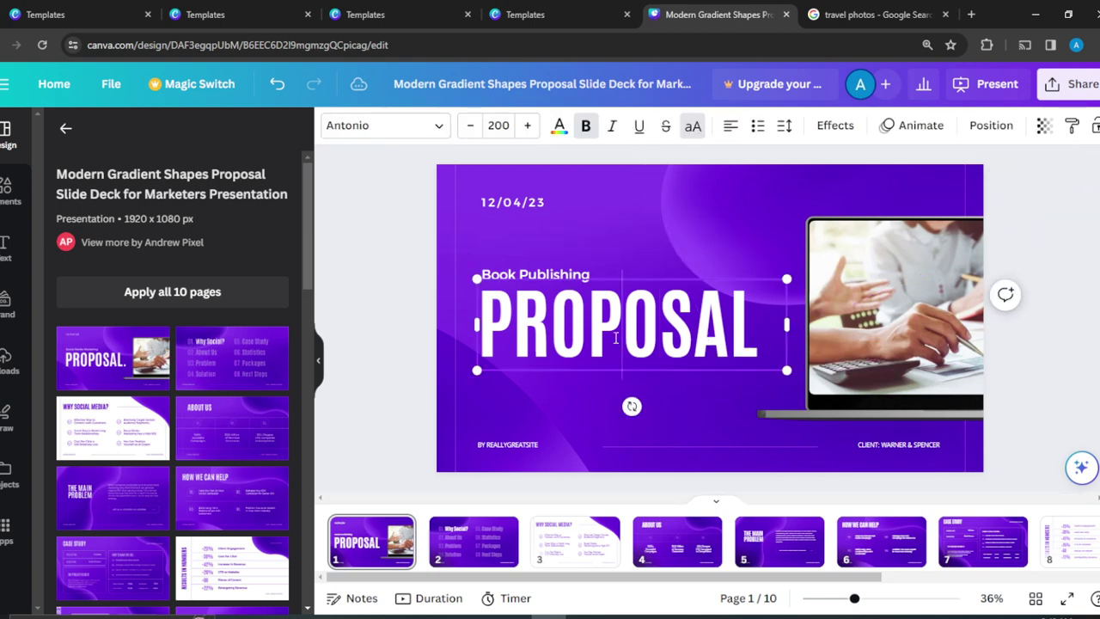
pyautogui.click(615, 338)
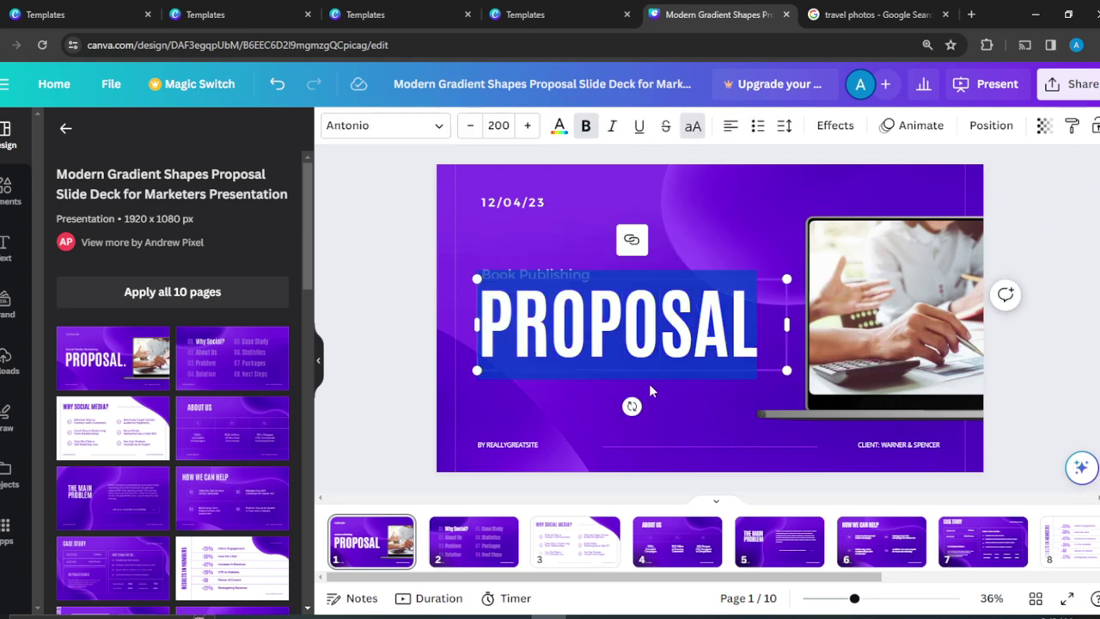
pyautogui.write('PROJECTR')
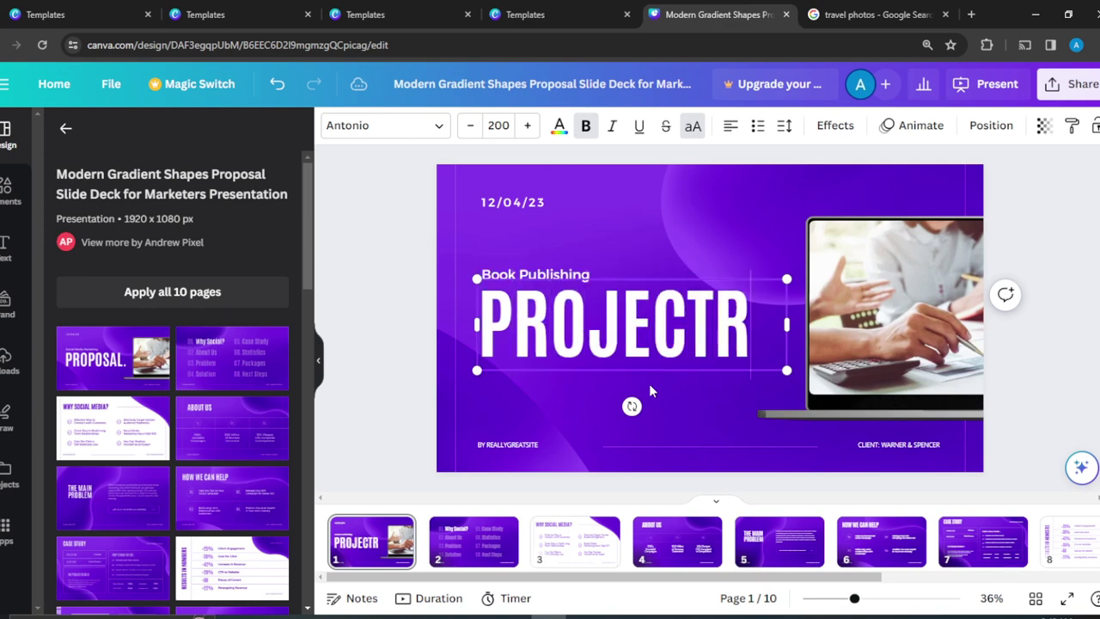
pyautogui.press('BackSpace')
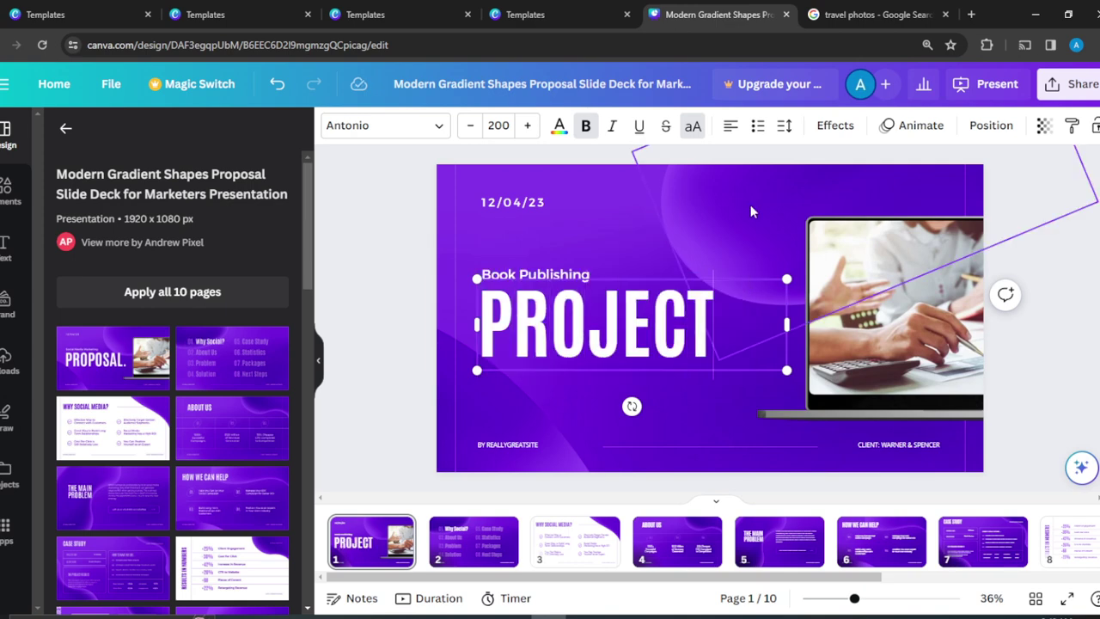
pyautogui.click(750, 204)
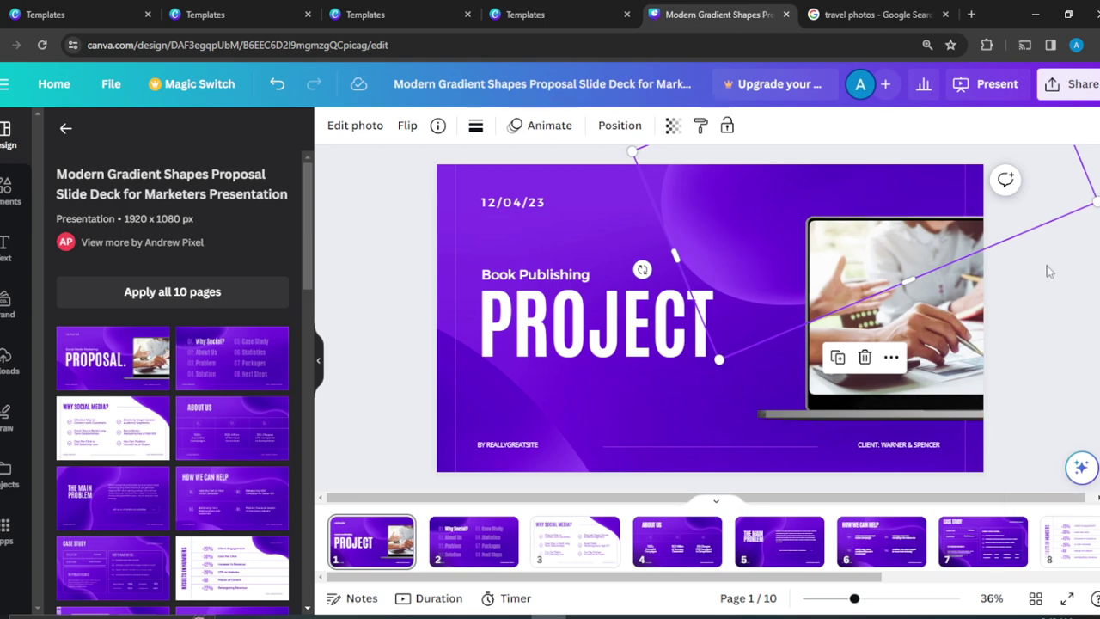
# - Drop the uploaded Jehovah Rapha book cover into the laptop mockup's screen
pyautogui.click(954, 299)
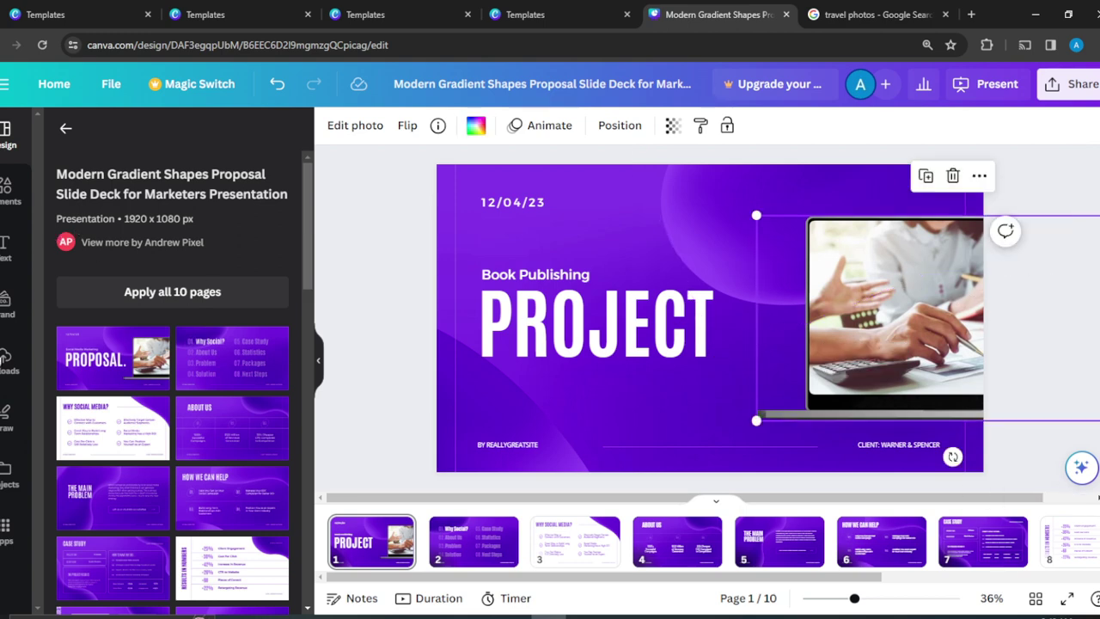
pyautogui.click(4, 363)
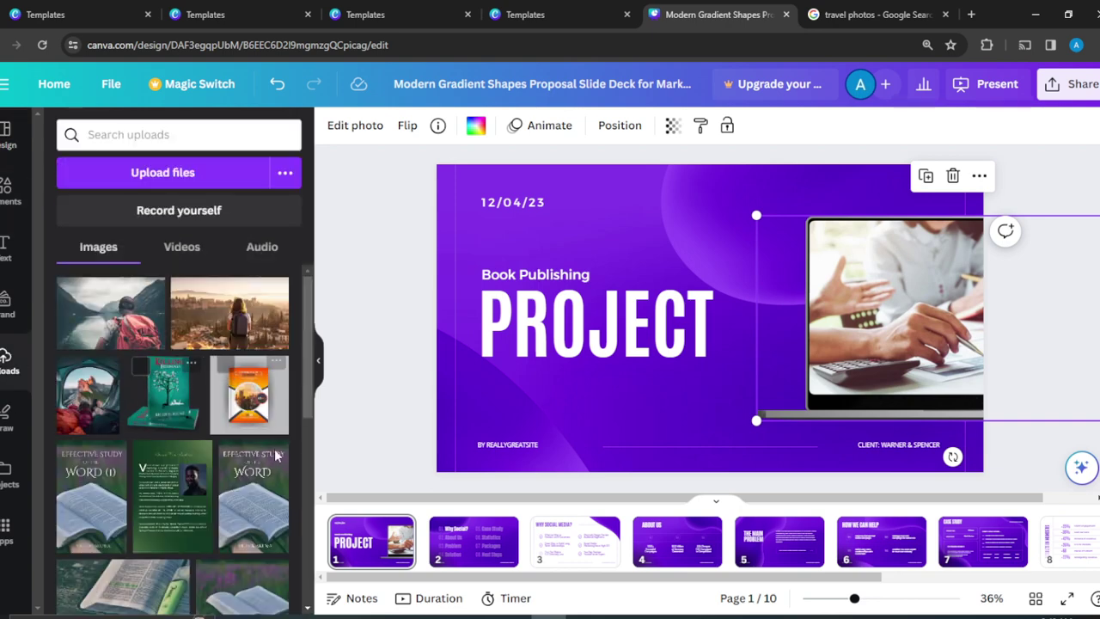
pyautogui.click(307, 607)
pyautogui.scroll(-1, 311, 516)
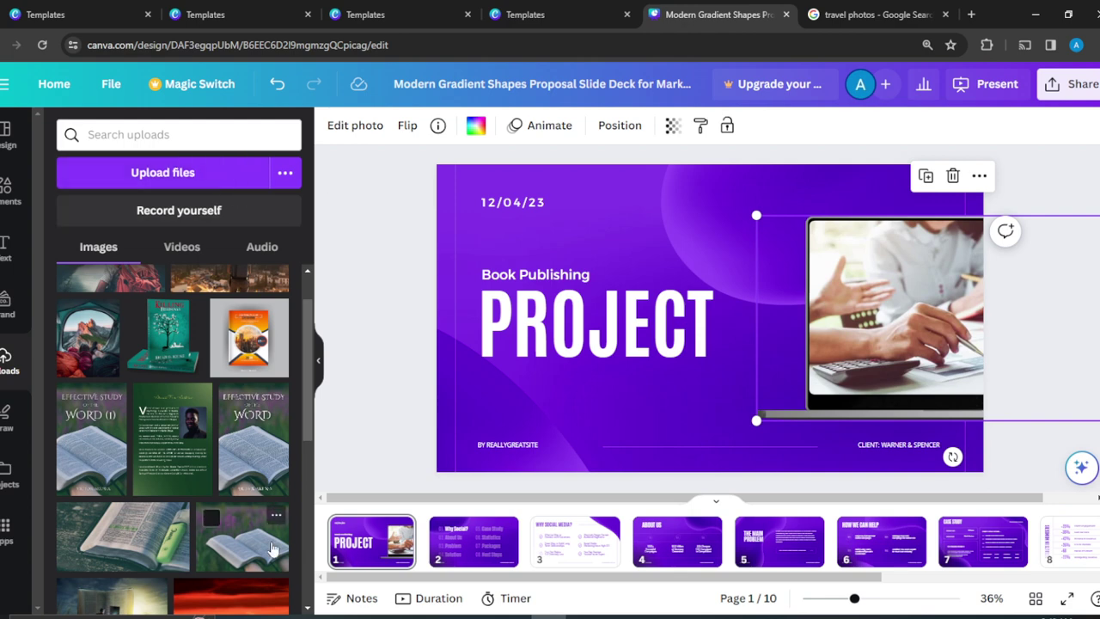
pyautogui.click(307, 609)
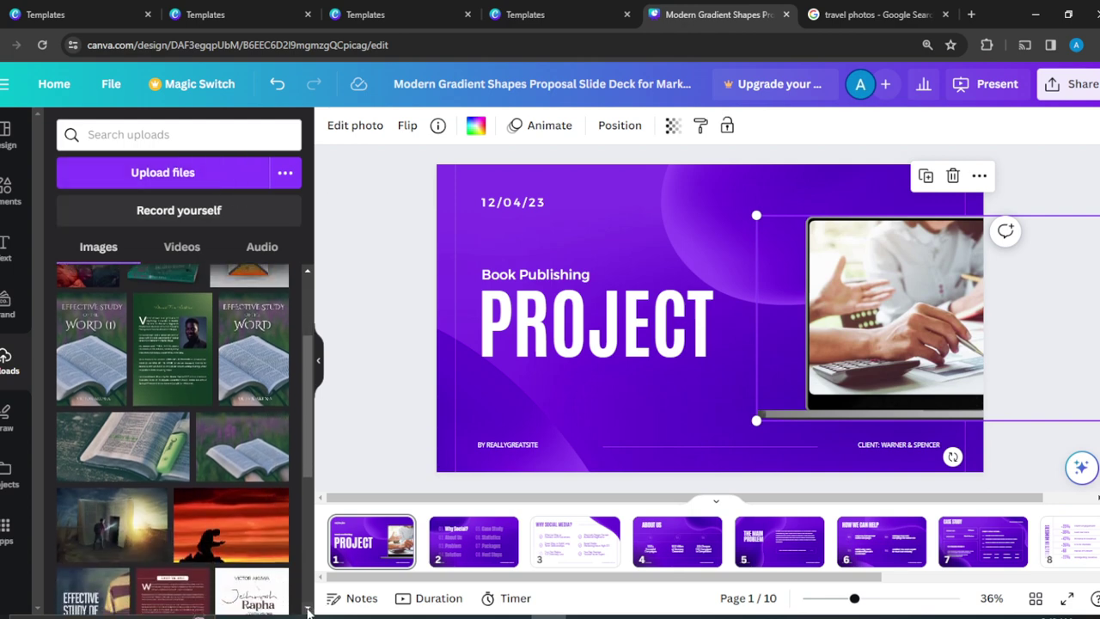
pyautogui.scroll(-3, 308, 609)
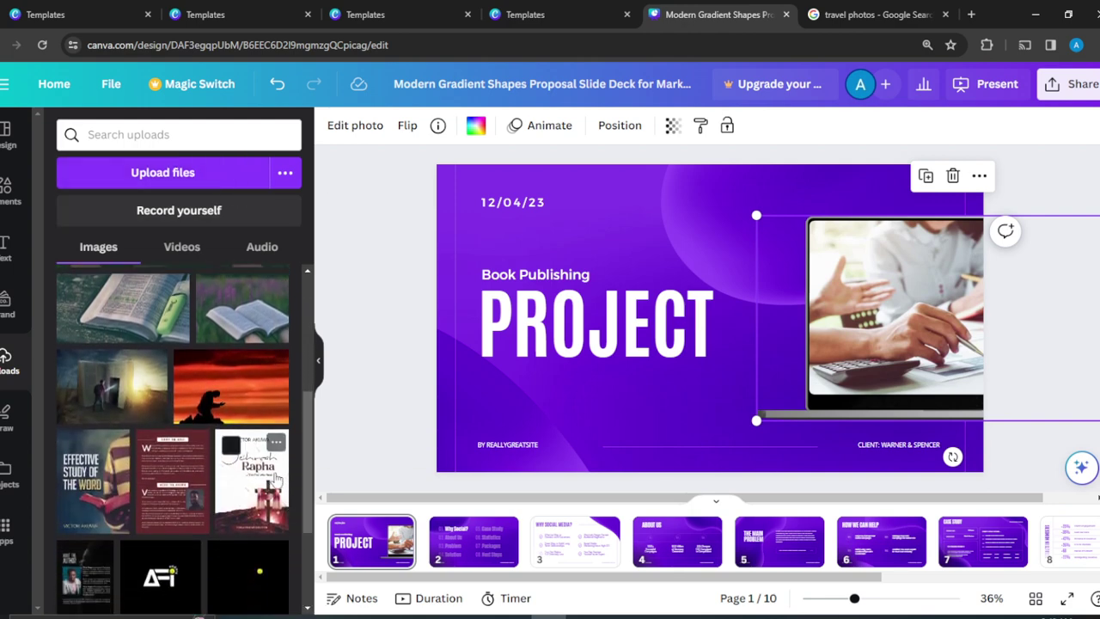
pyautogui.moveTo(267, 483); pyautogui.dragTo(865, 275)
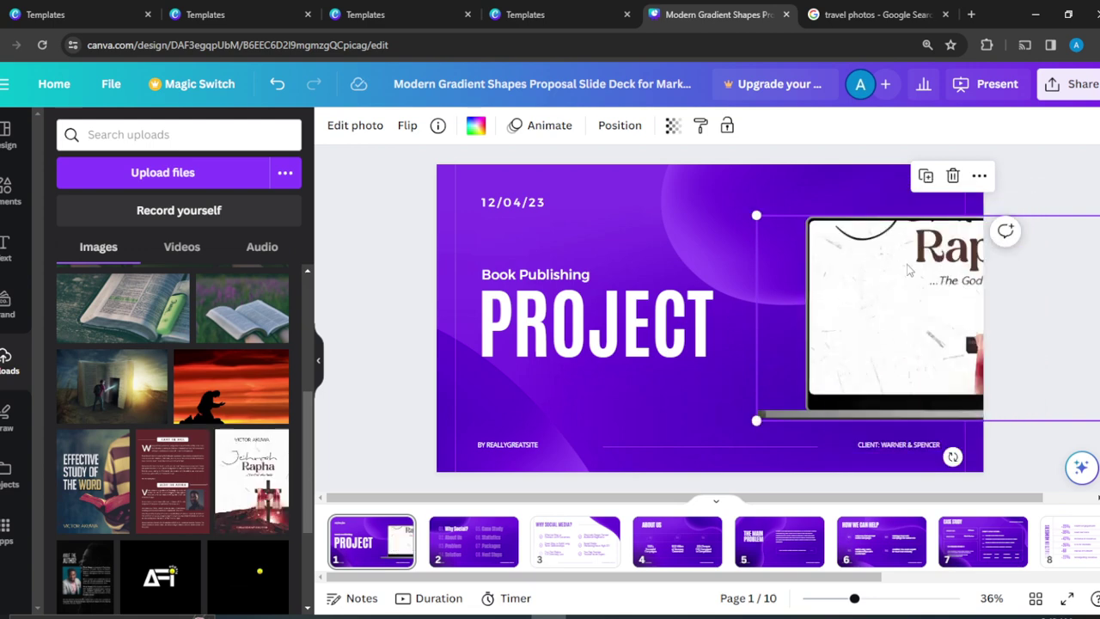
# - Crop the cover to show the author name and title, then enlarge the laptop and shift it left
pyautogui.doubleClick(908, 272)
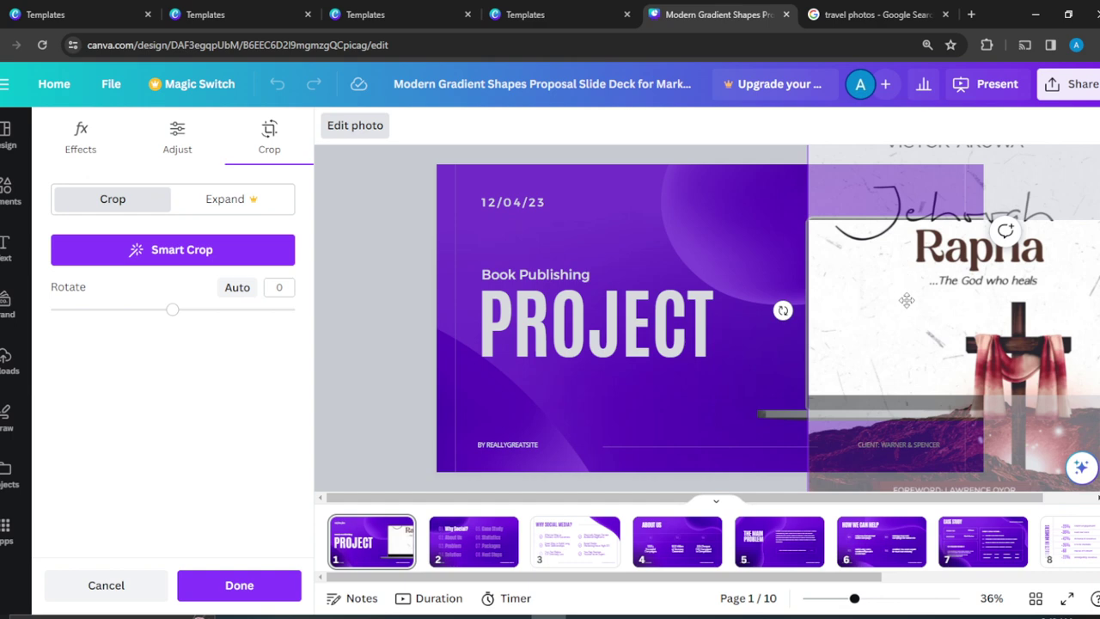
pyautogui.moveTo(908, 331); pyautogui.dragTo(926, 489)
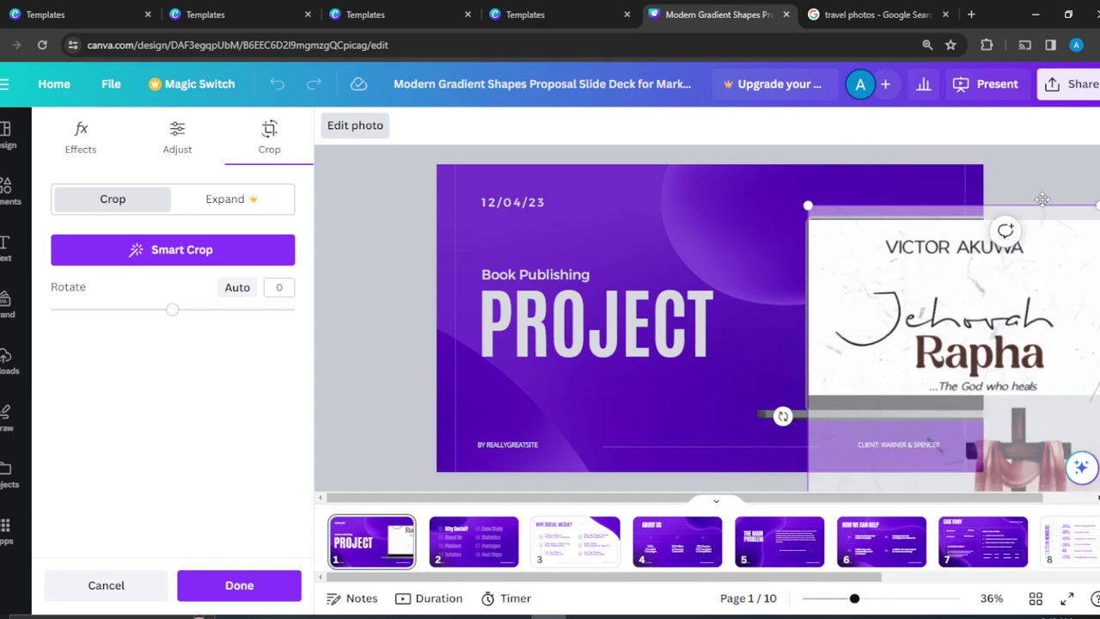
pyautogui.click(1066, 164)
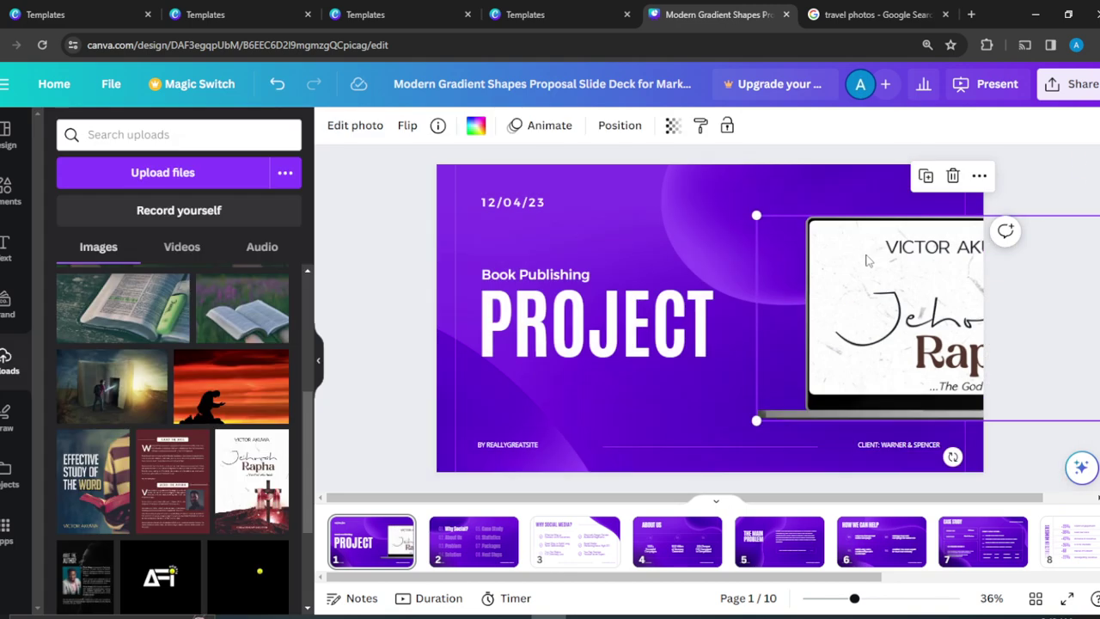
pyautogui.moveTo(757, 221); pyautogui.dragTo(746, 250)
pyautogui.moveTo(957, 298); pyautogui.dragTo(882, 272)
# - Shrink the PROJECT title to about size 177 and nudge it upward
pyautogui.click(1038, 174)
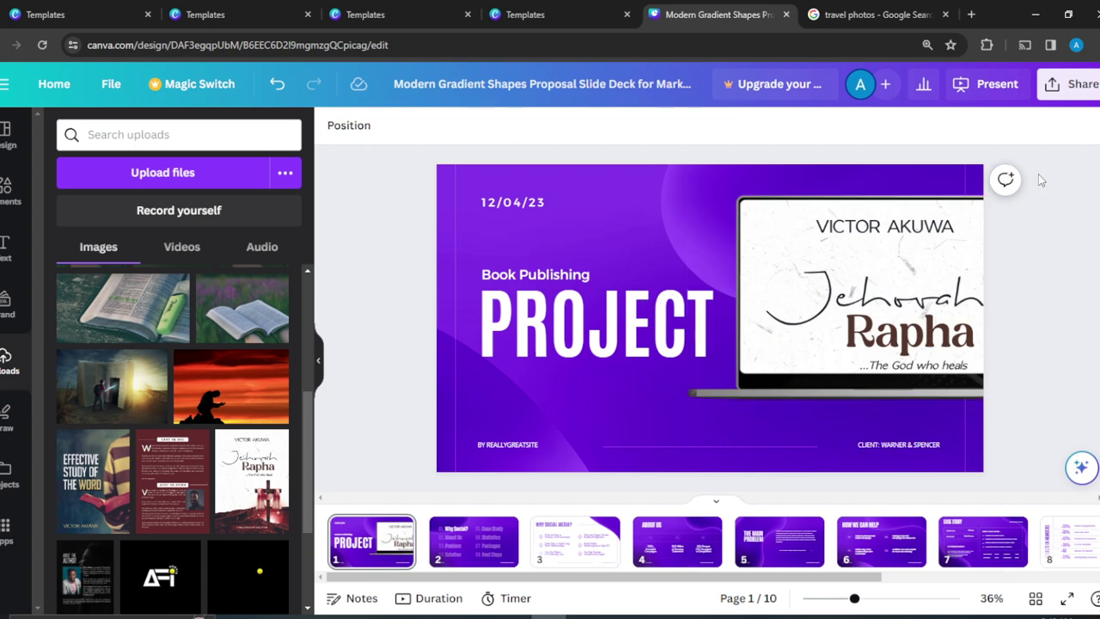
pyautogui.click(626, 191)
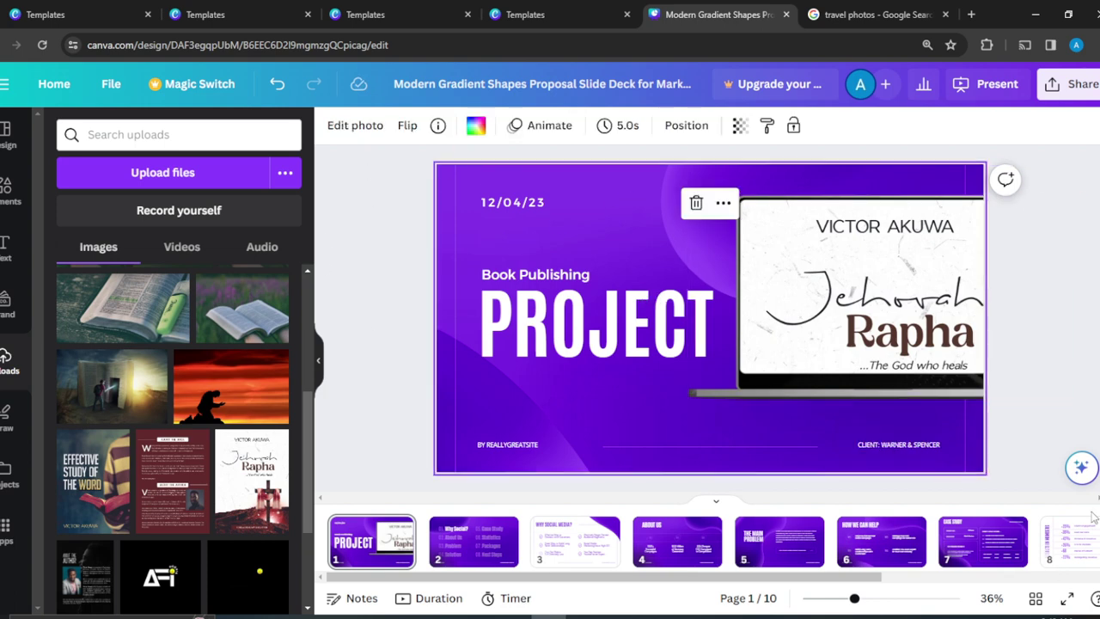
pyautogui.click(602, 307)
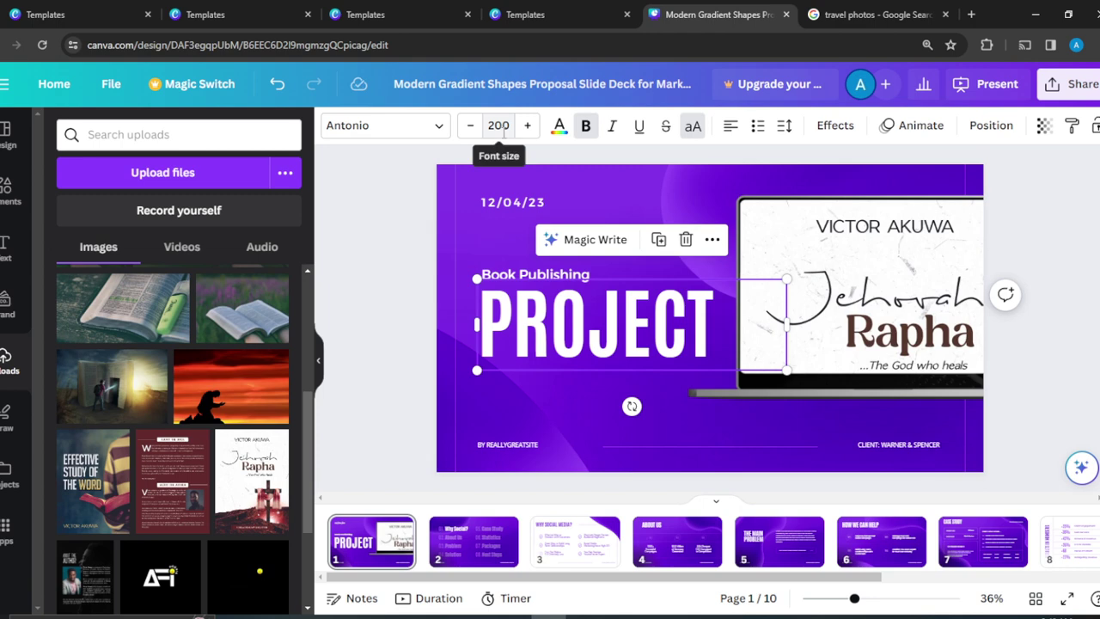
pyautogui.click(438, 129)
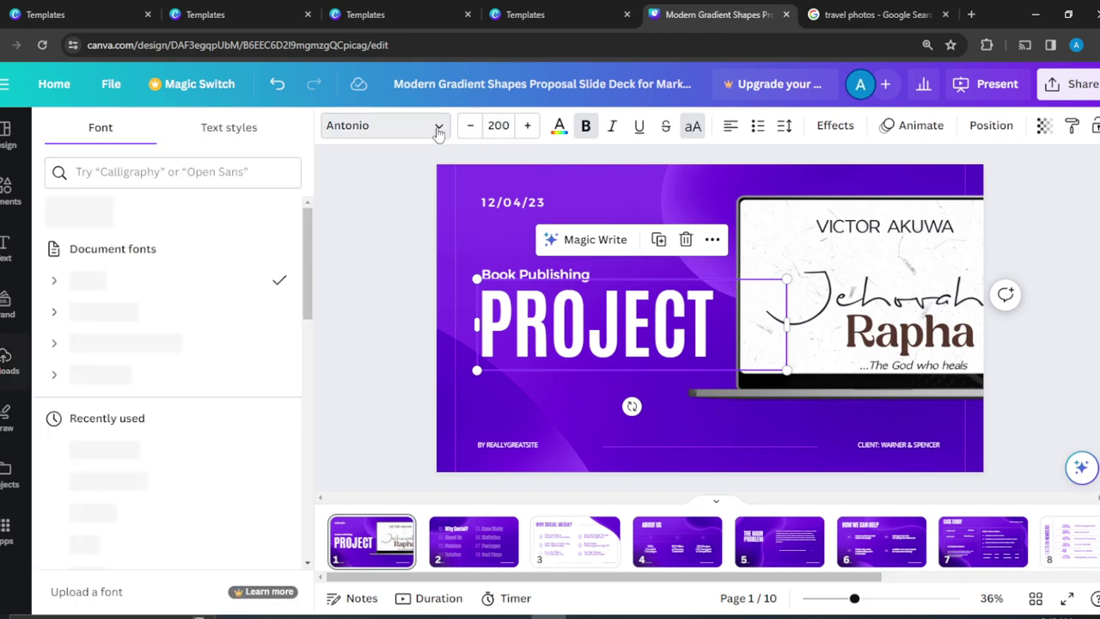
pyautogui.click(439, 129)
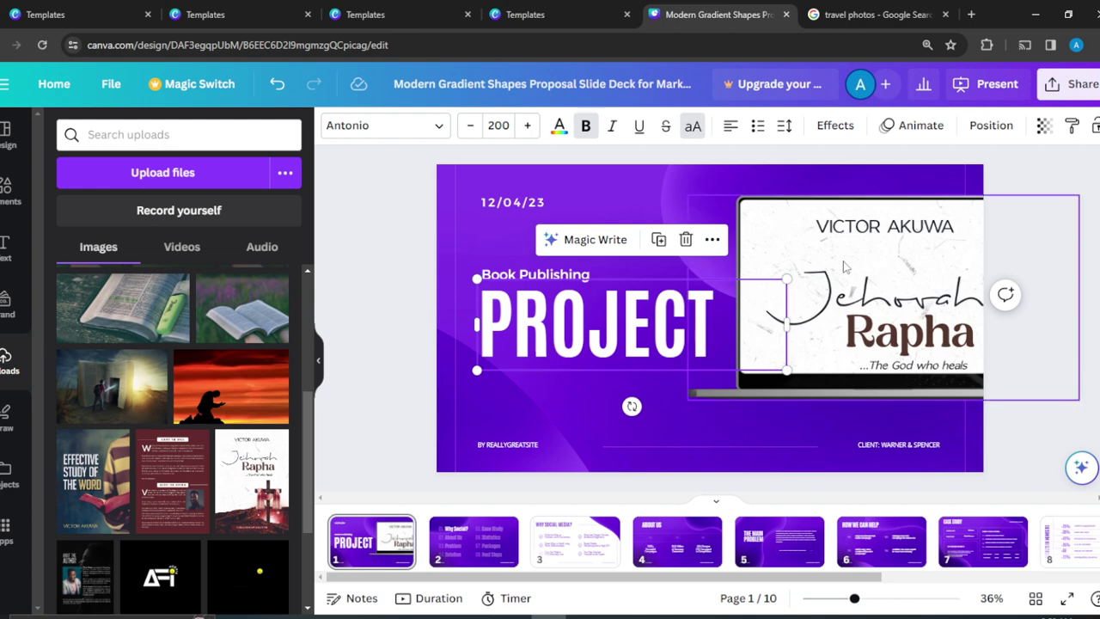
pyautogui.moveTo(787, 279); pyautogui.dragTo(750, 292)
pyautogui.click(624, 363)
pyautogui.click(574, 326)
pyautogui.moveTo(574, 327); pyautogui.dragTo(572, 316)
pyautogui.click(1066, 213)
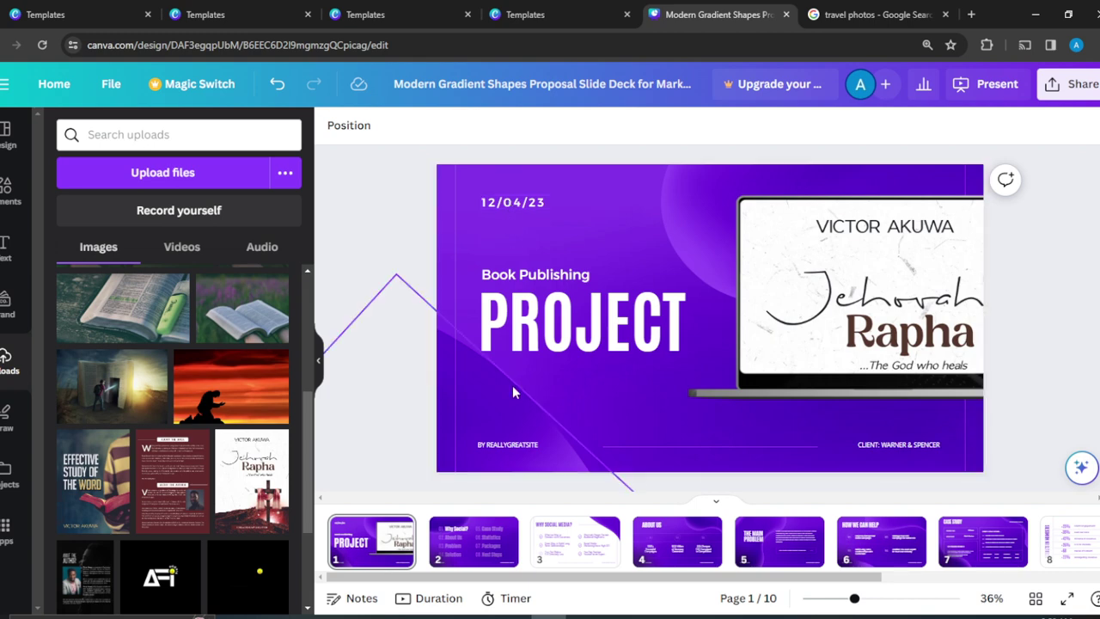
# - Check the BY REALLYGREATSITE byline and CLIENT: WARNER & SPENCER text, leaving them unchanged
pyautogui.click(509, 444)
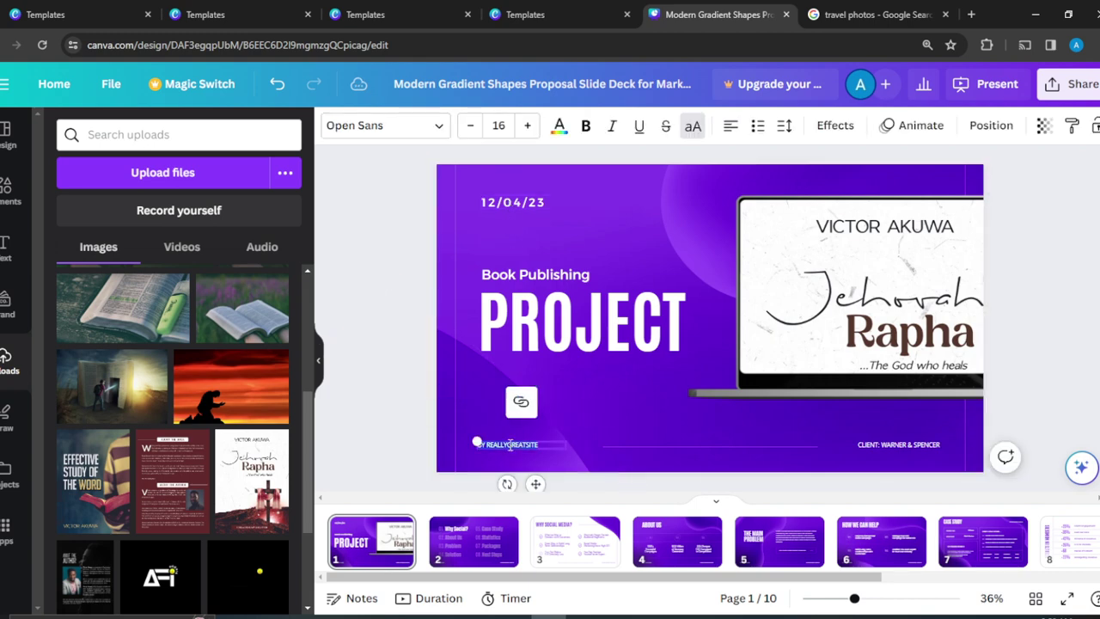
pyautogui.click(1002, 297)
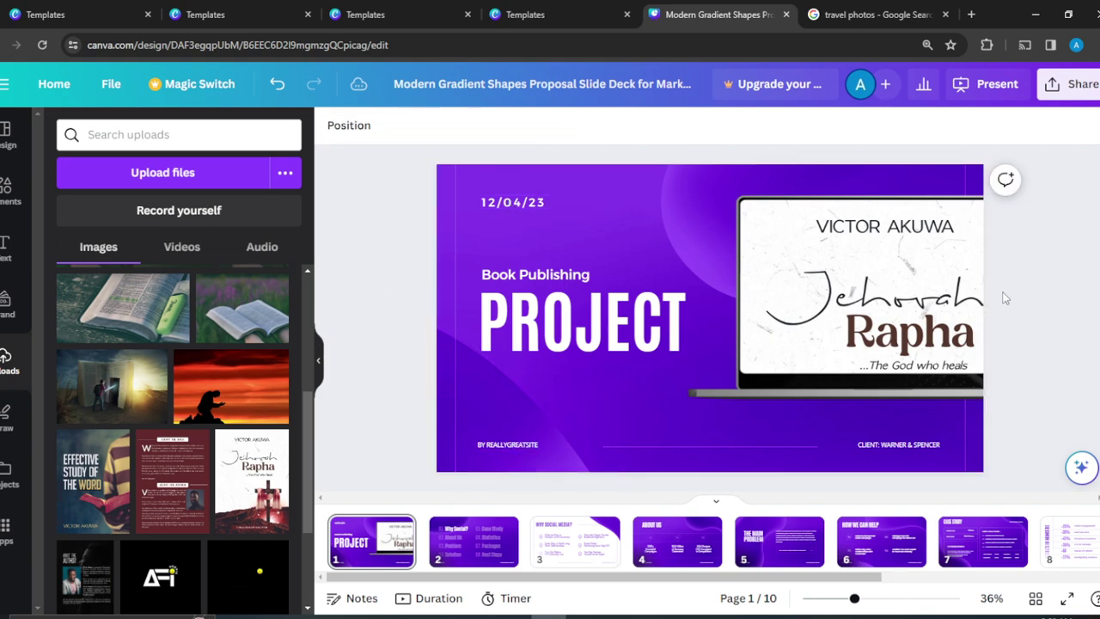
pyautogui.click(908, 448)
pyautogui.click(1055, 349)
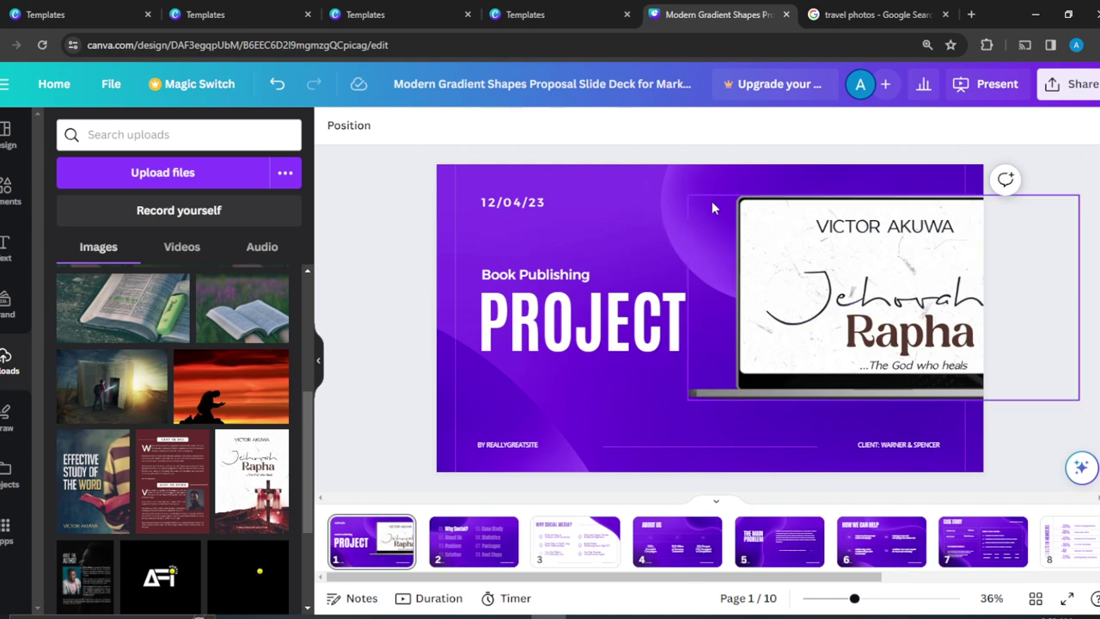
# - Set the title slide background to the dark gray #454741
pyautogui.click(614, 198)
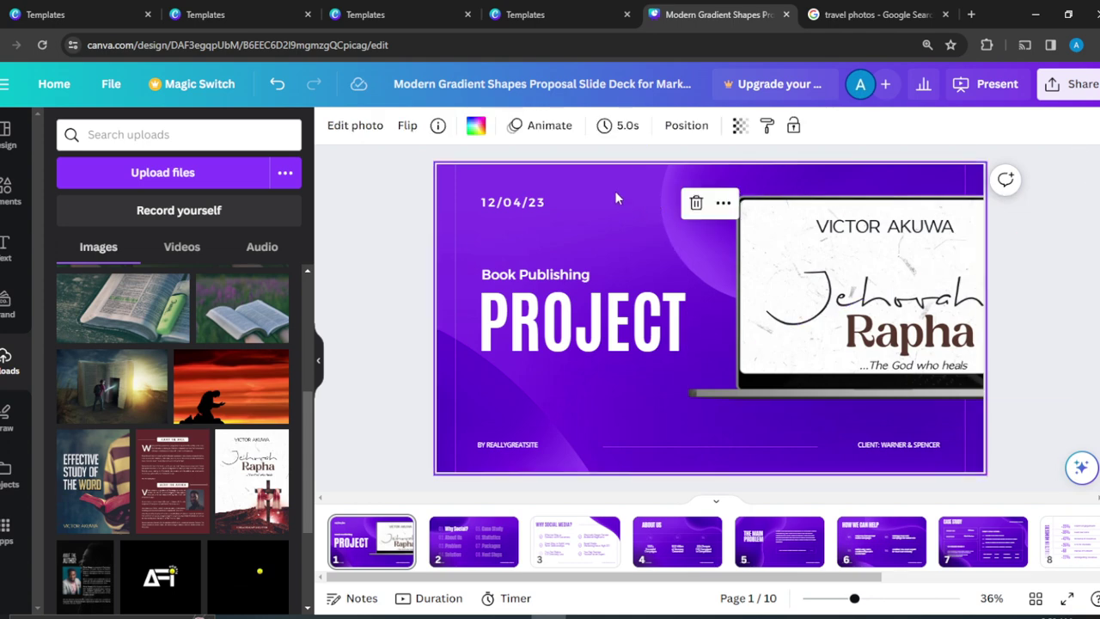
pyautogui.click(475, 126)
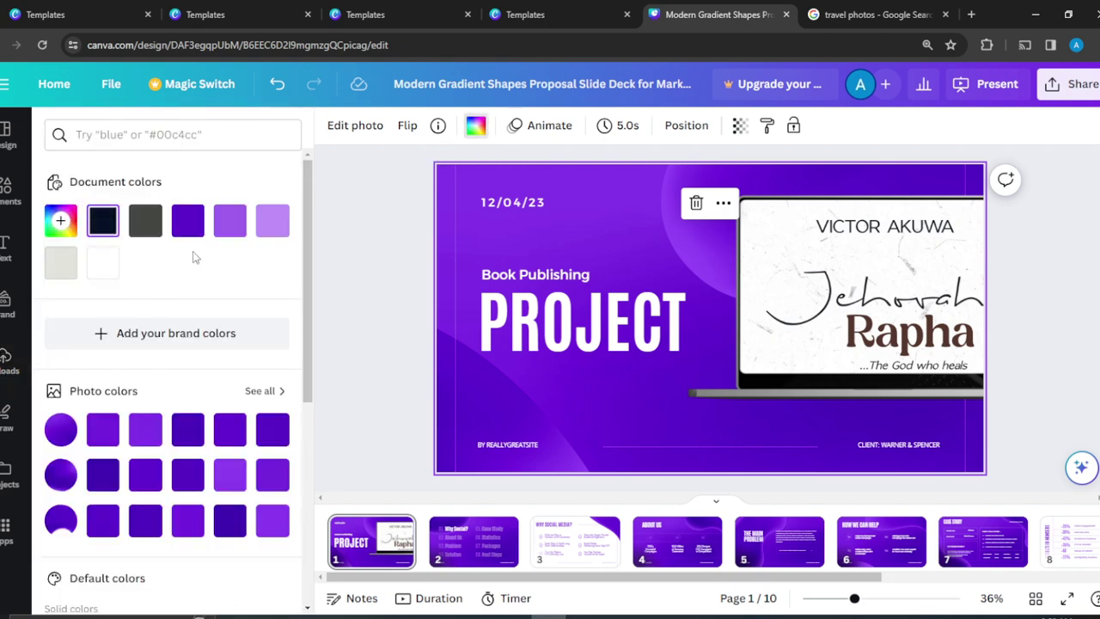
pyautogui.click(146, 222)
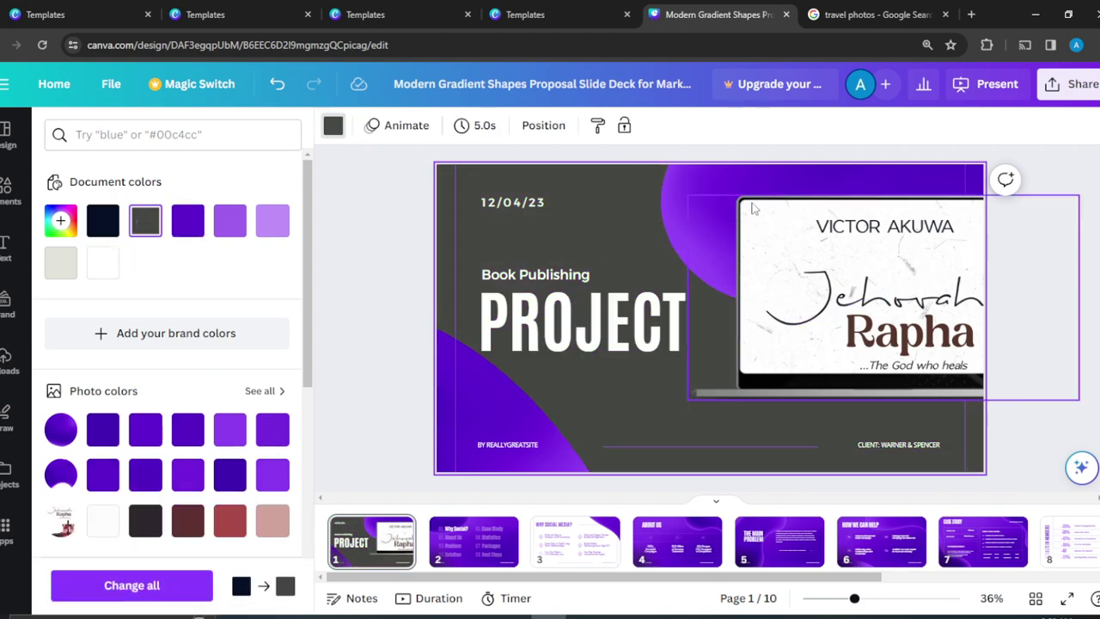
pyautogui.click(790, 171)
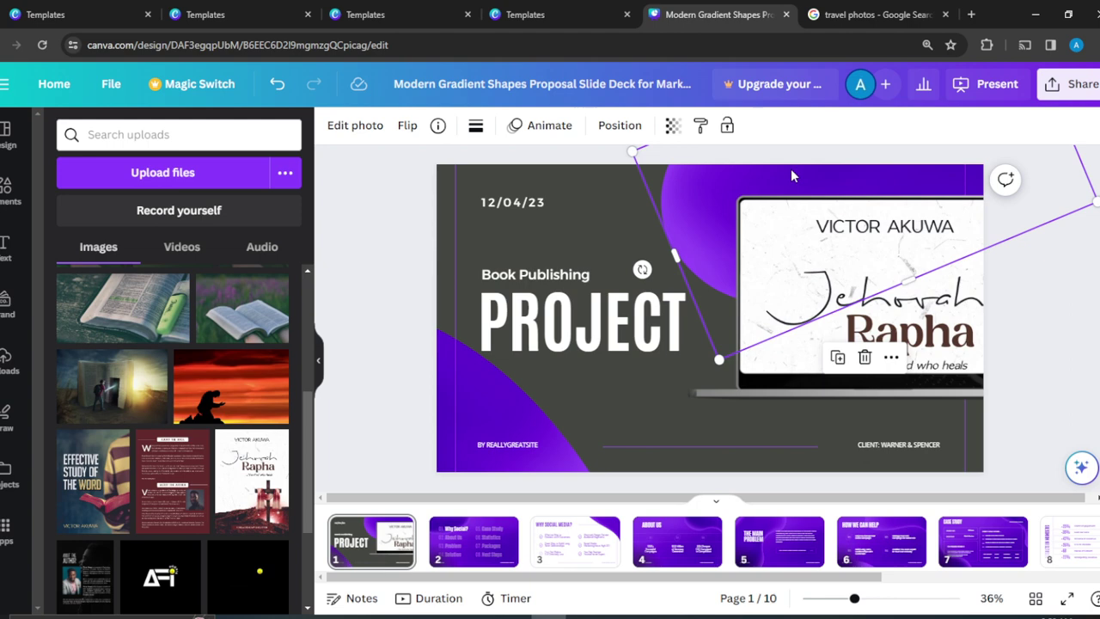
pyautogui.click(476, 126)
pyautogui.click(476, 126)
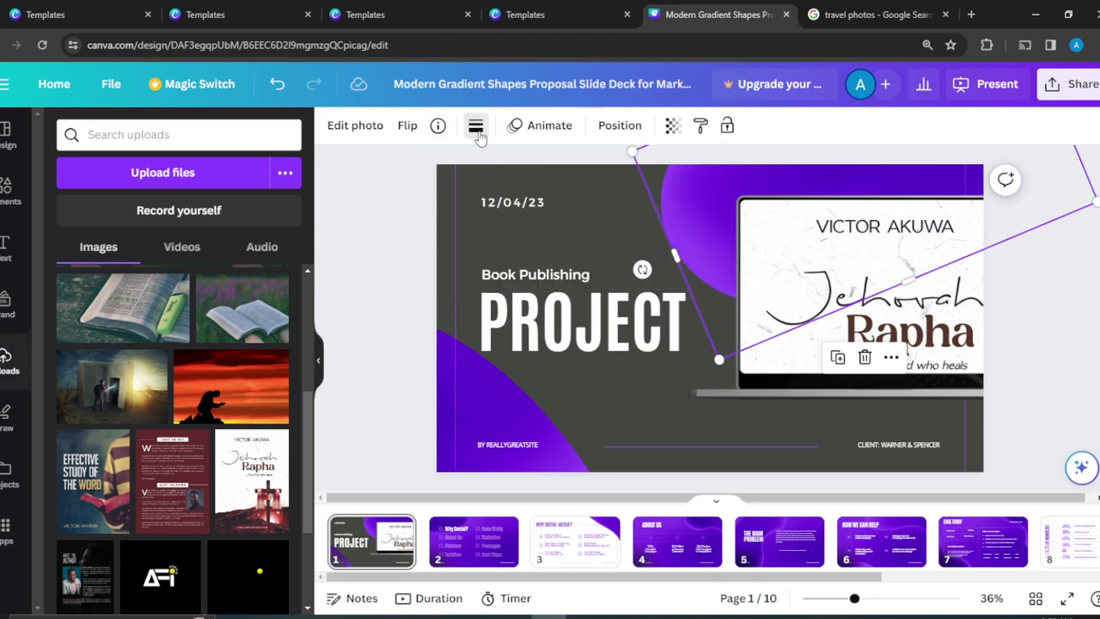
pyautogui.click(342, 315)
pyautogui.click(507, 423)
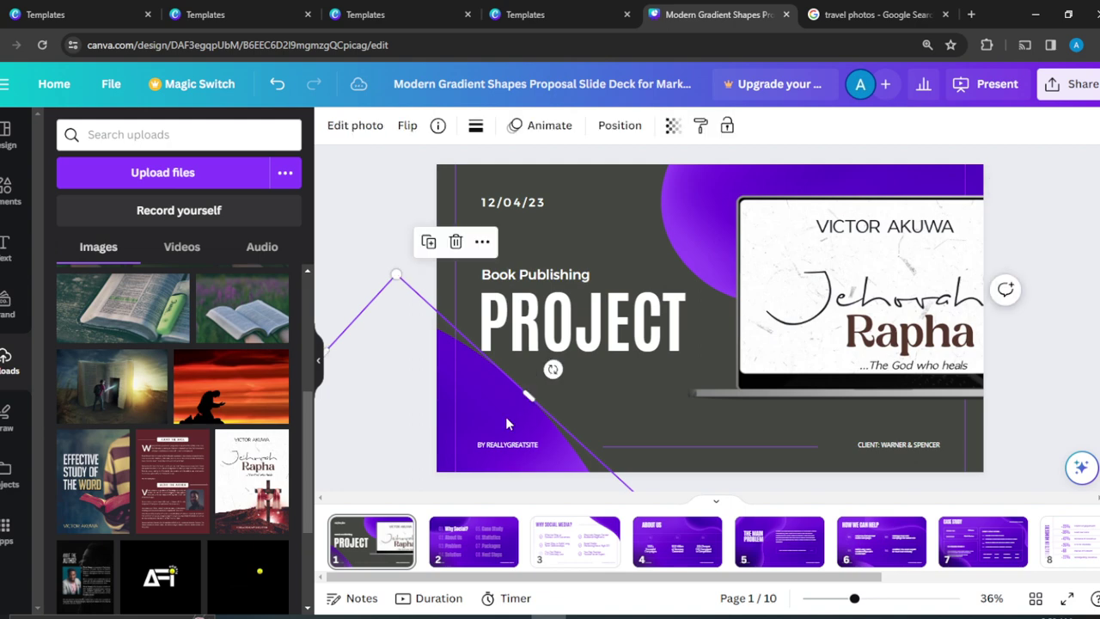
pyautogui.click(466, 398)
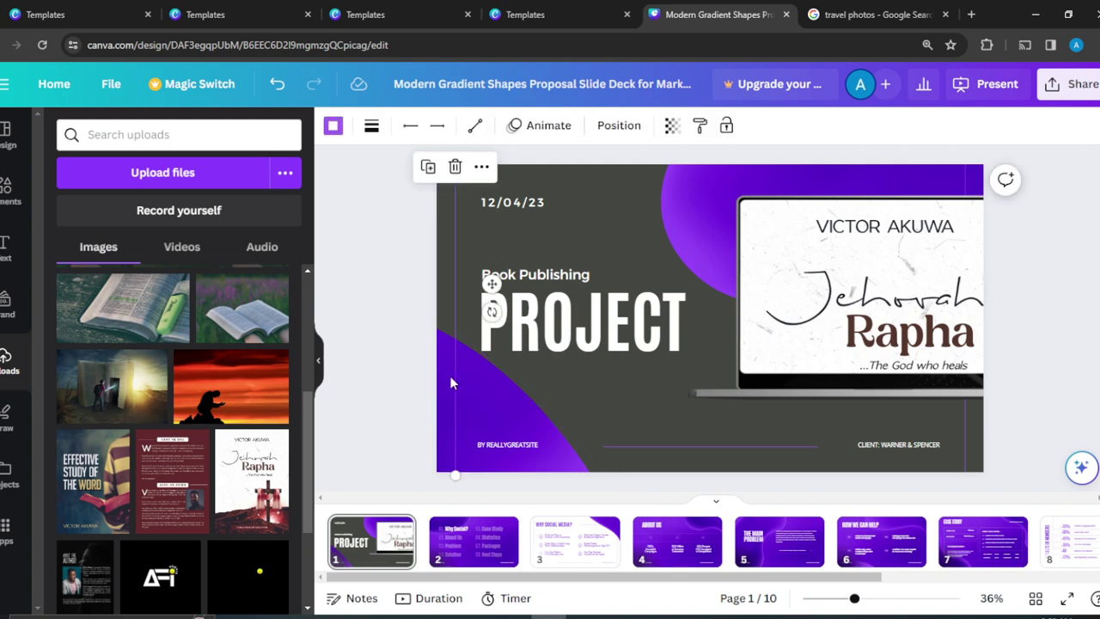
pyautogui.click(333, 126)
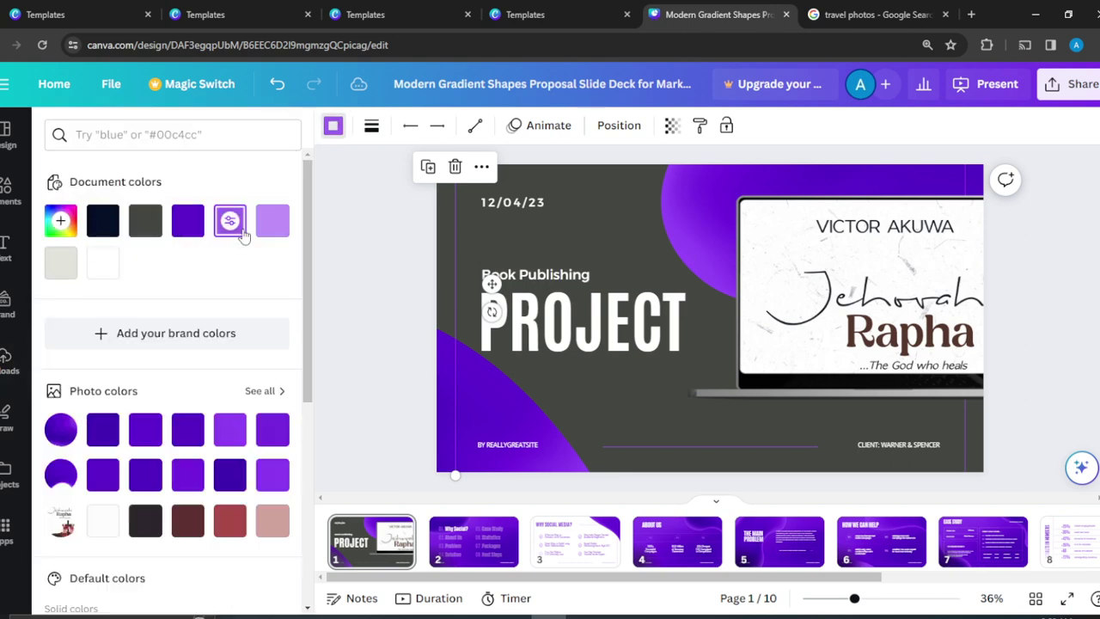
pyautogui.click(145, 221)
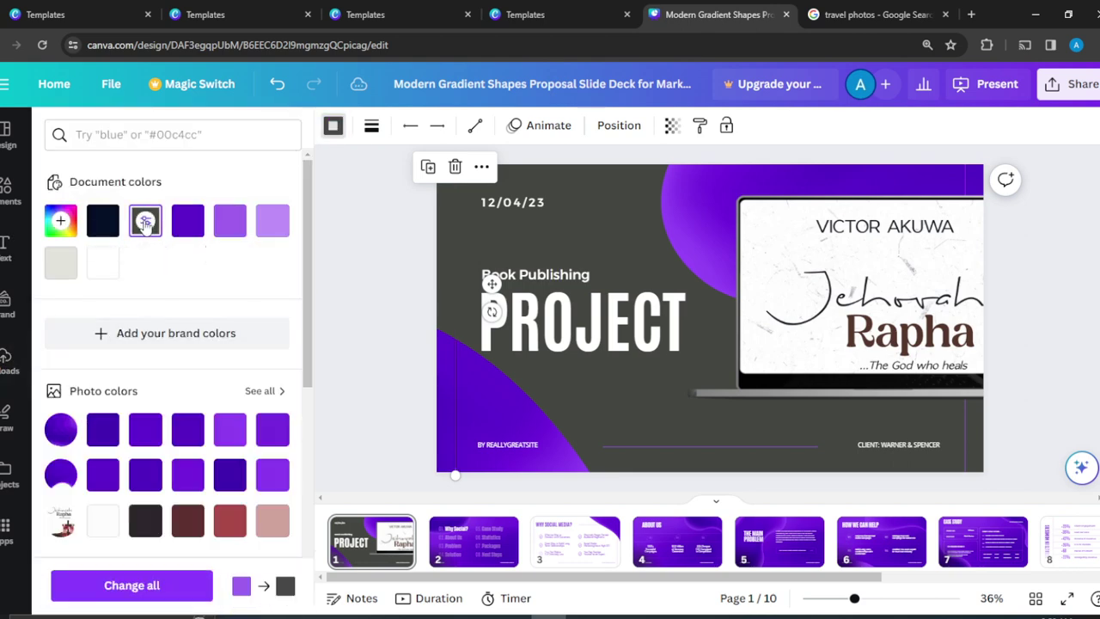
pyautogui.click(272, 221)
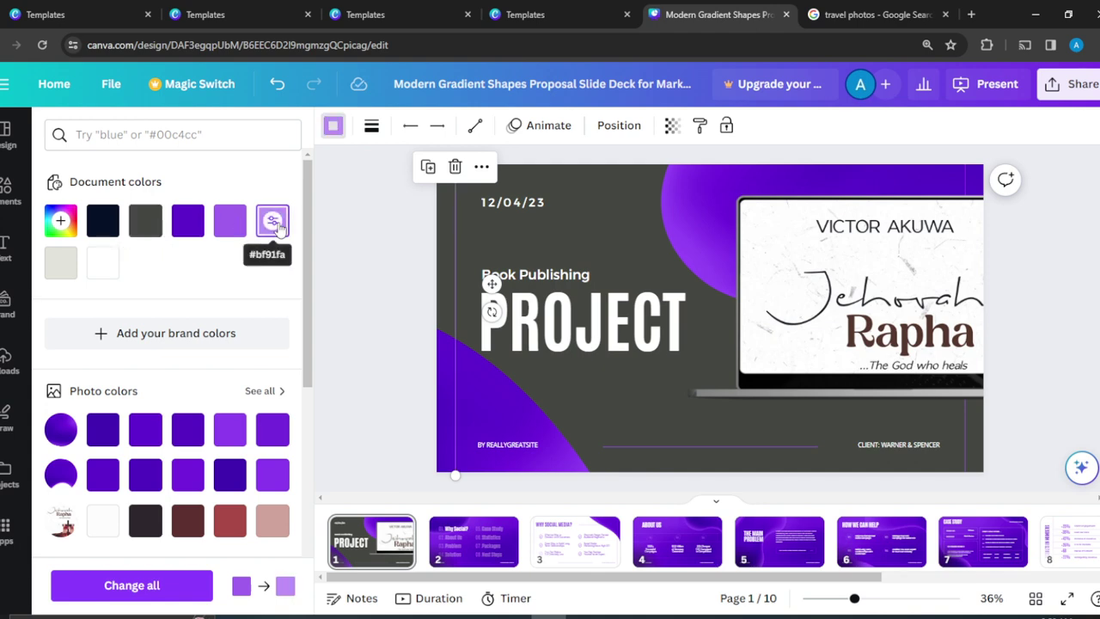
pyautogui.click(101, 265)
pyautogui.click(505, 418)
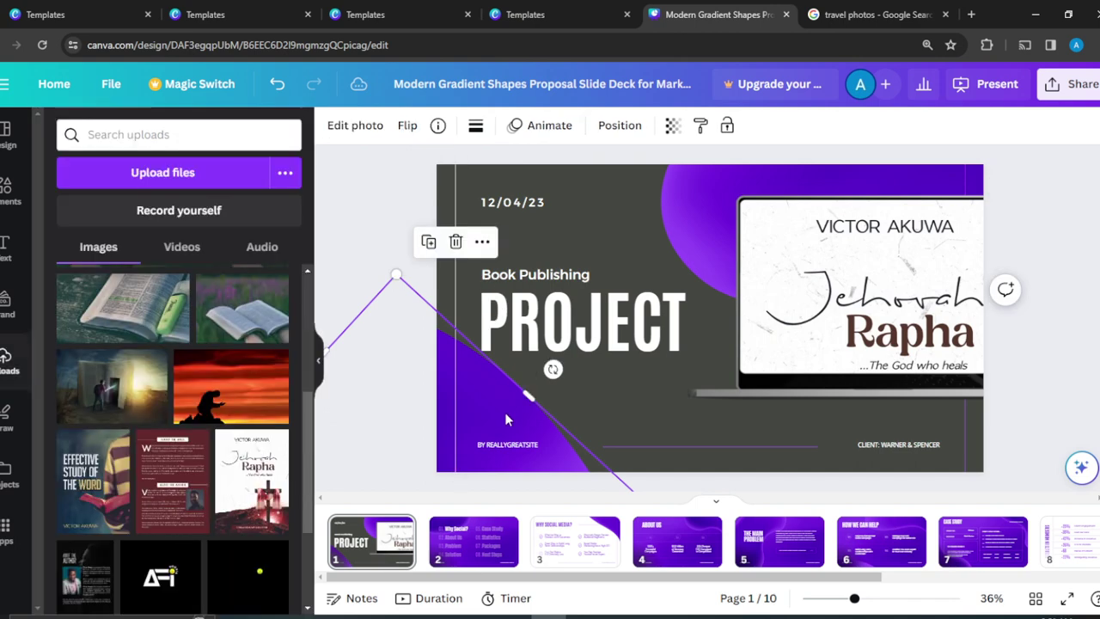
pyautogui.doubleClick(504, 412)
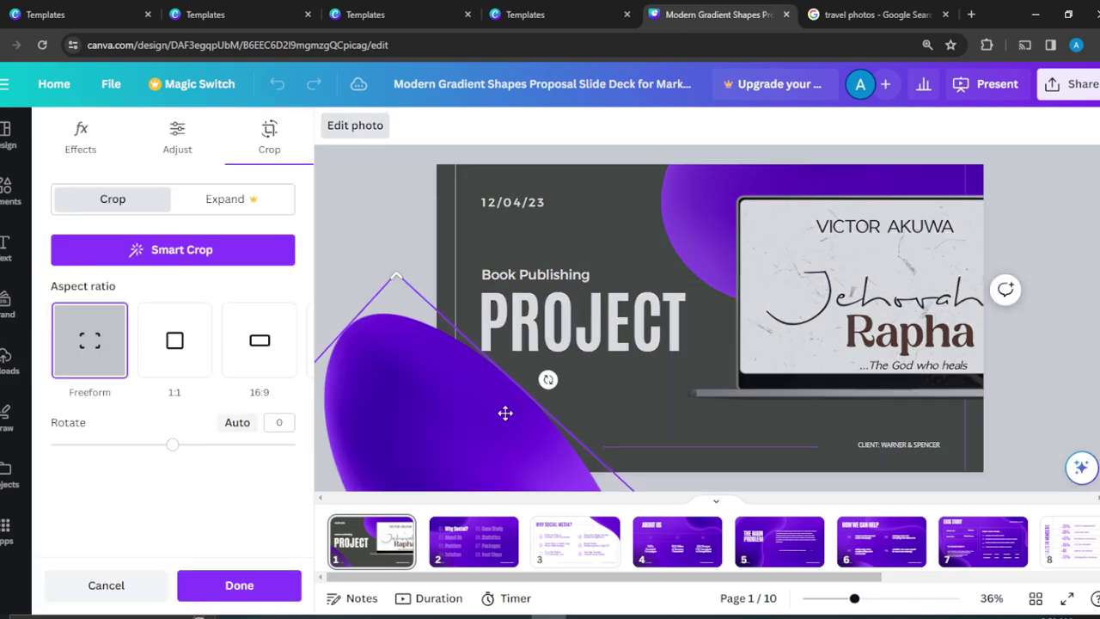
pyautogui.press('Return')
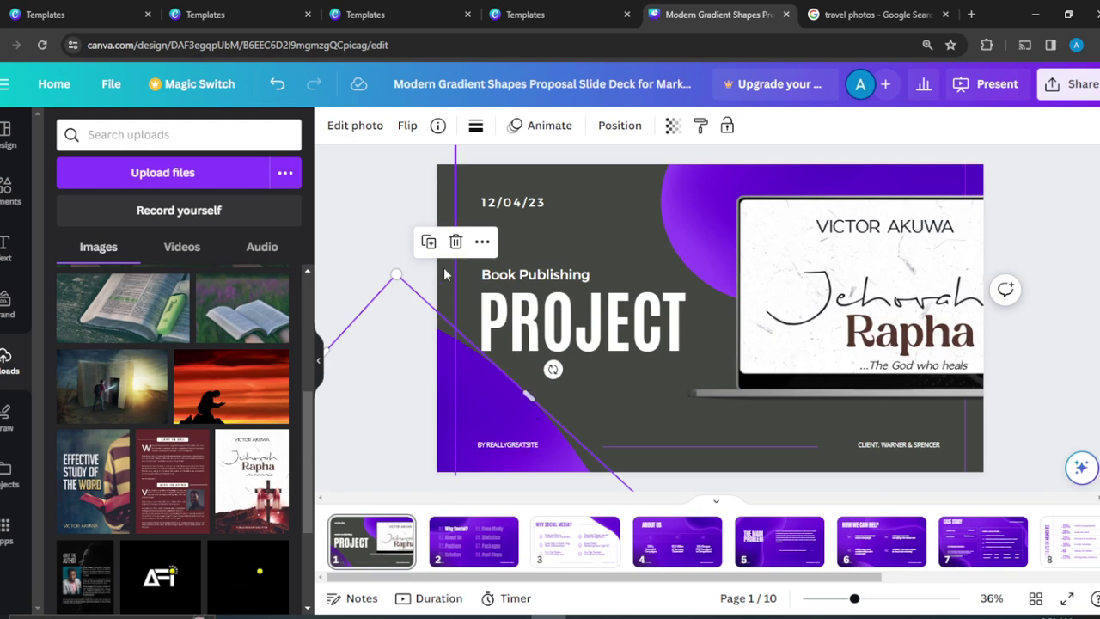
# - Delete the lower-left purple gradient shape and diagonal purple line, nudging the laptop slightly left
pyautogui.click(456, 241)
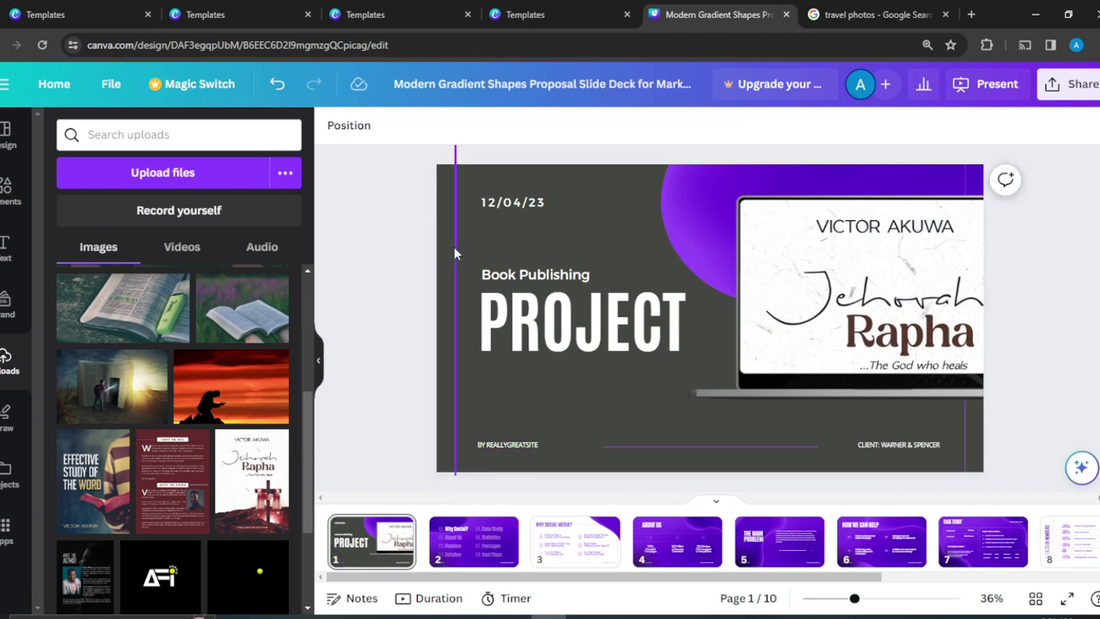
pyautogui.click(698, 219)
pyautogui.click(672, 183)
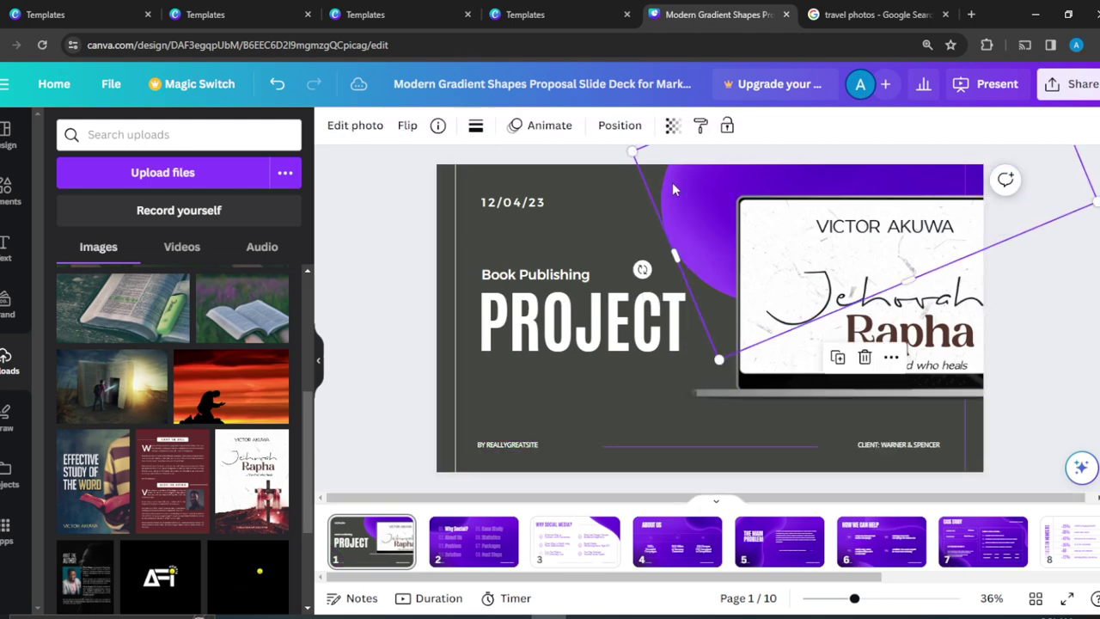
pyautogui.moveTo(865, 321)
pyautogui.mouseDown()
pyautogui.moveTo(822, 311)
pyautogui.moveTo(851, 299)
pyautogui.moveTo(846, 314)
pyautogui.mouseUp()
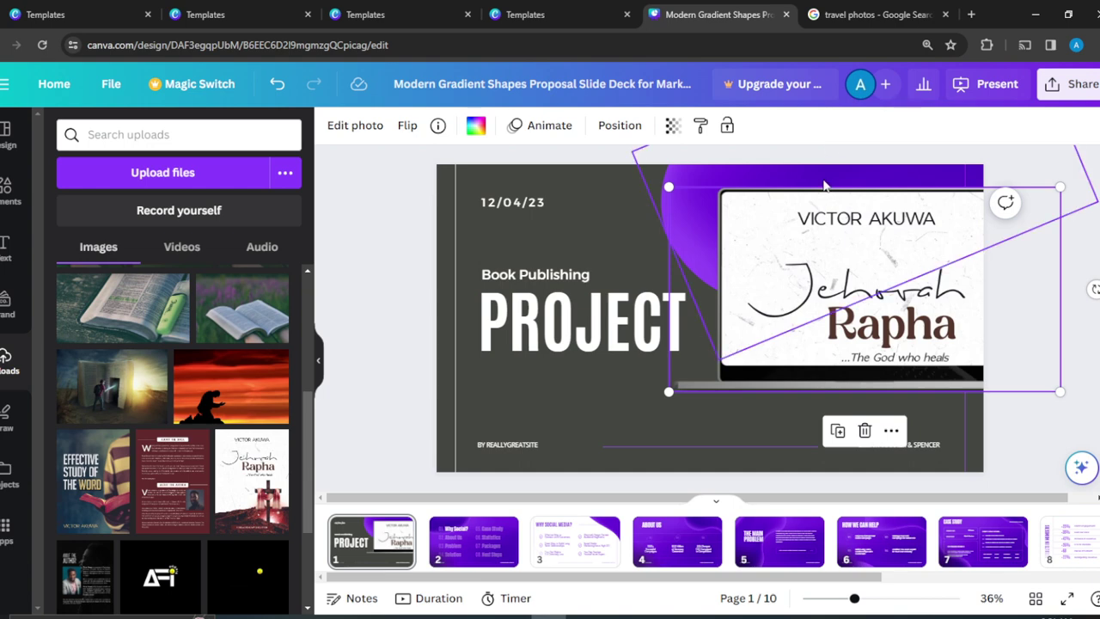
pyautogui.moveTo(668, 186); pyautogui.dragTo(718, 359)
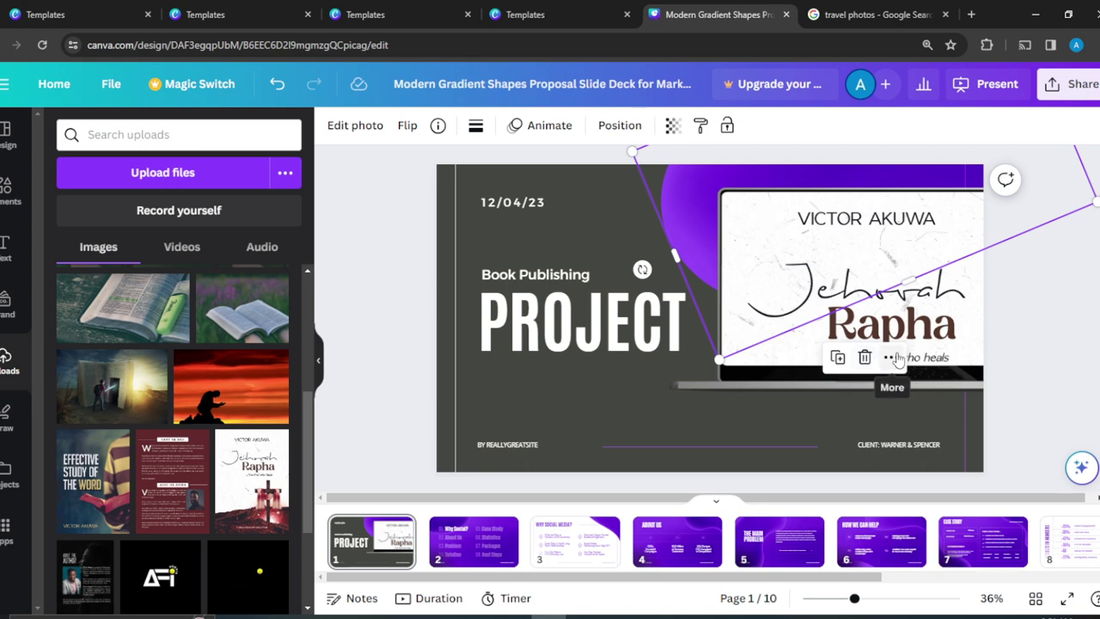
pyautogui.click(891, 358)
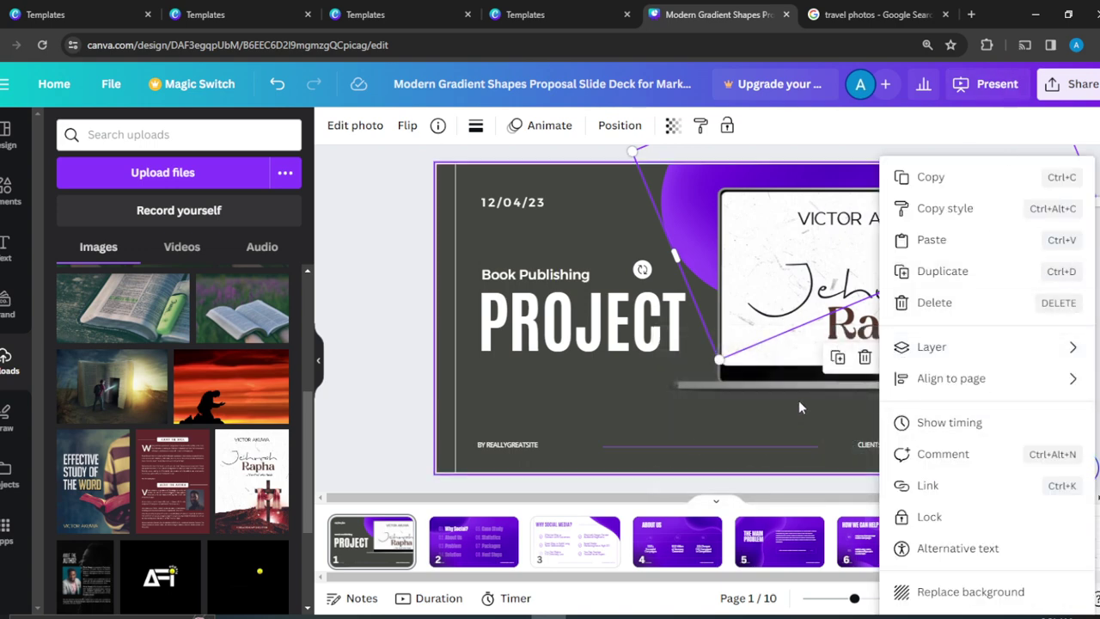
pyautogui.click(864, 359)
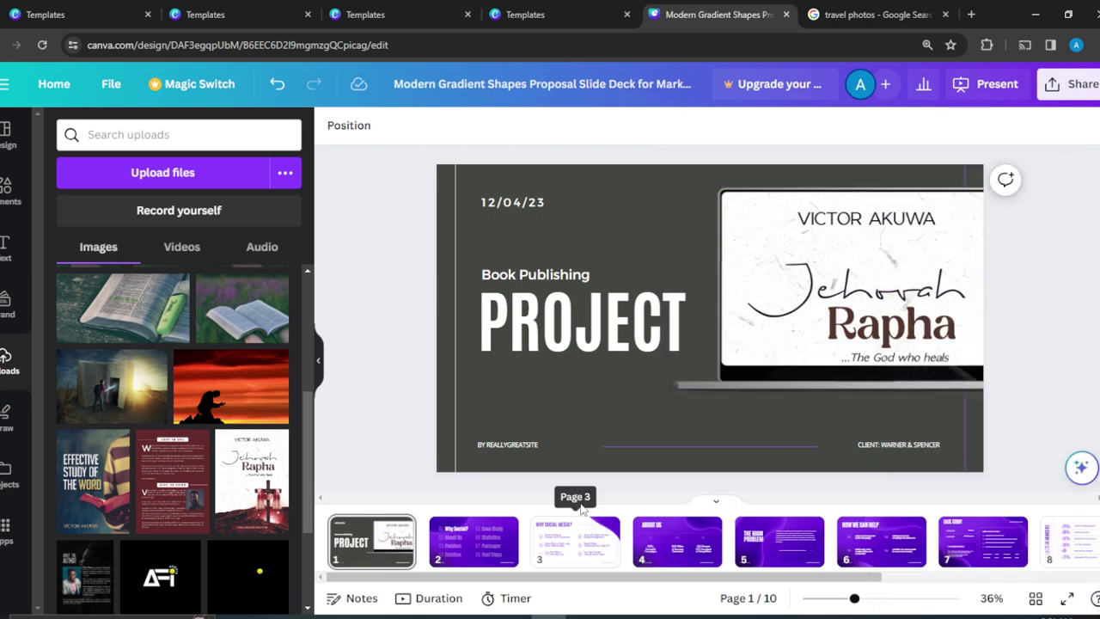
# - Recolour the bottom purple line and the right-edge vertical line white
pyautogui.click(645, 447)
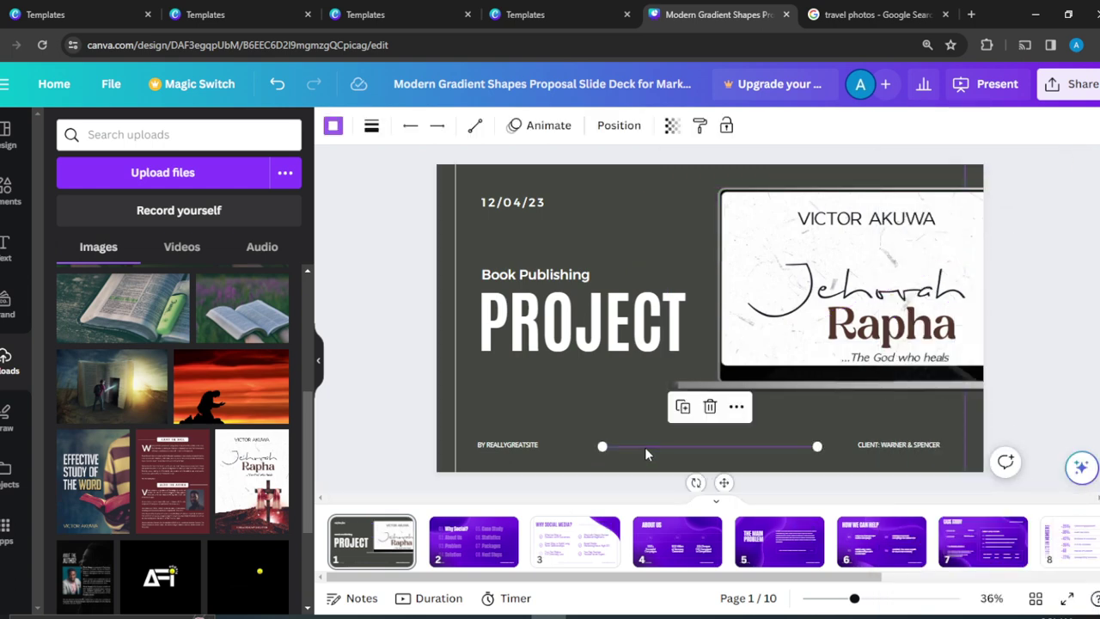
pyautogui.click(334, 126)
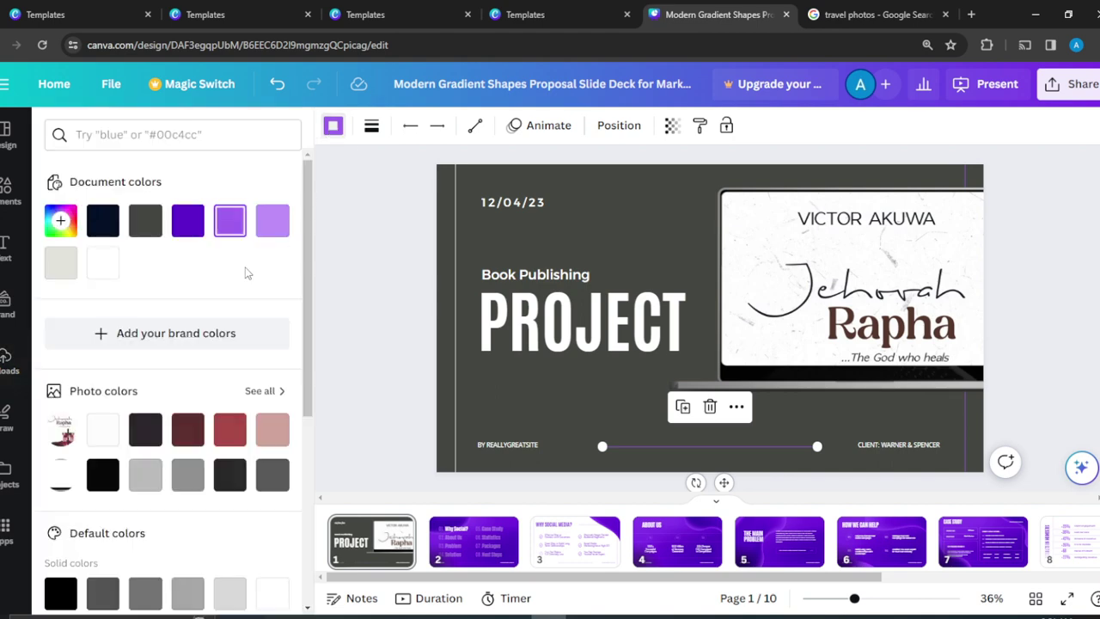
pyautogui.click(102, 263)
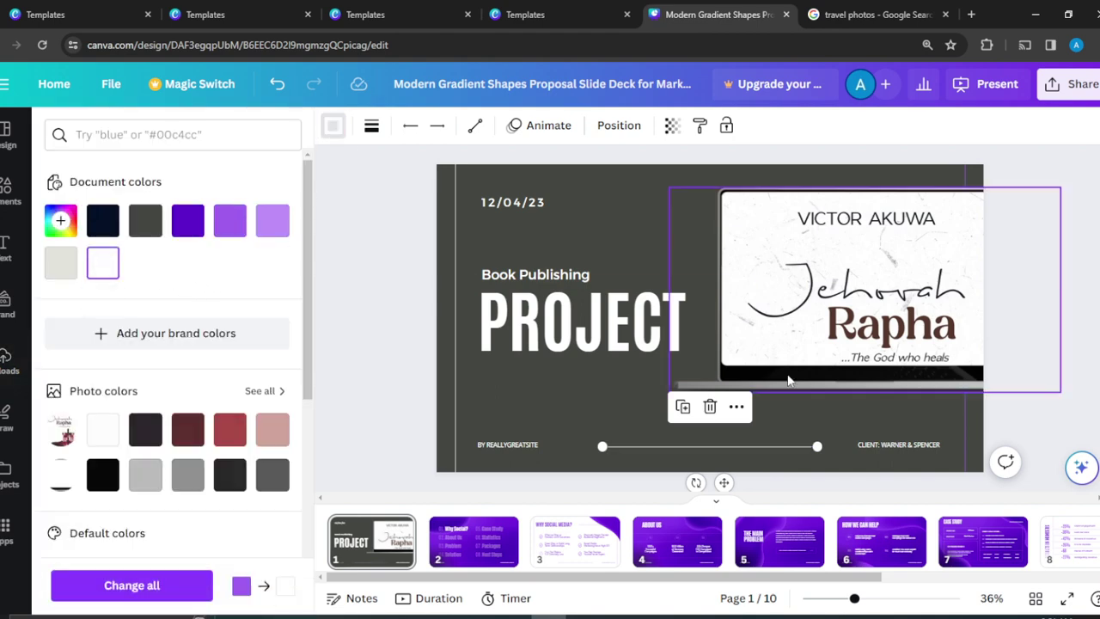
pyautogui.click(965, 428)
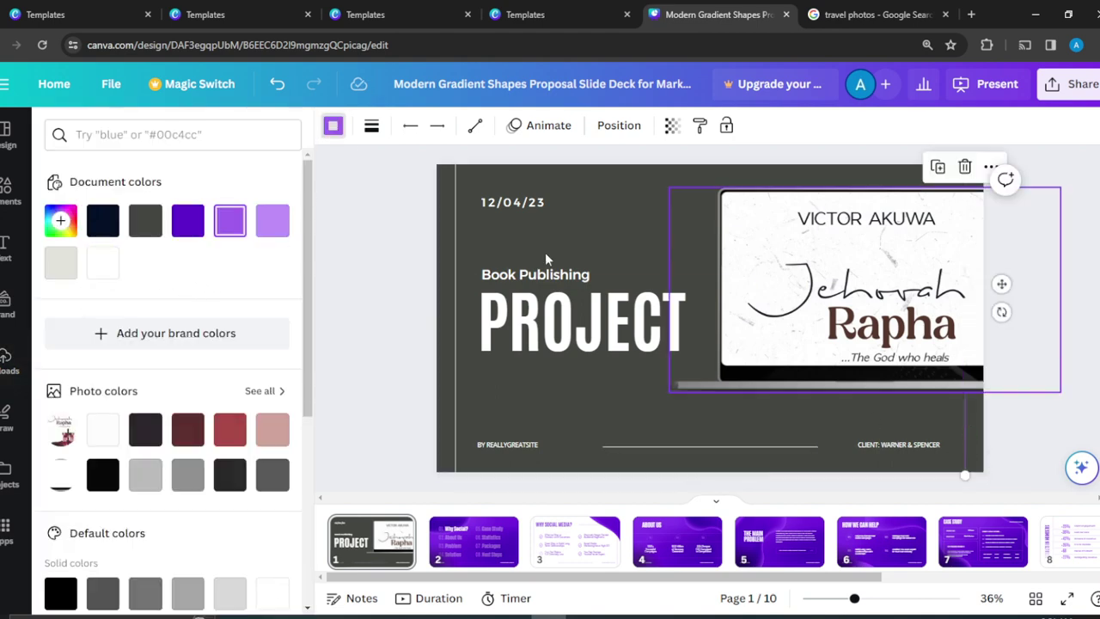
pyautogui.click(333, 125)
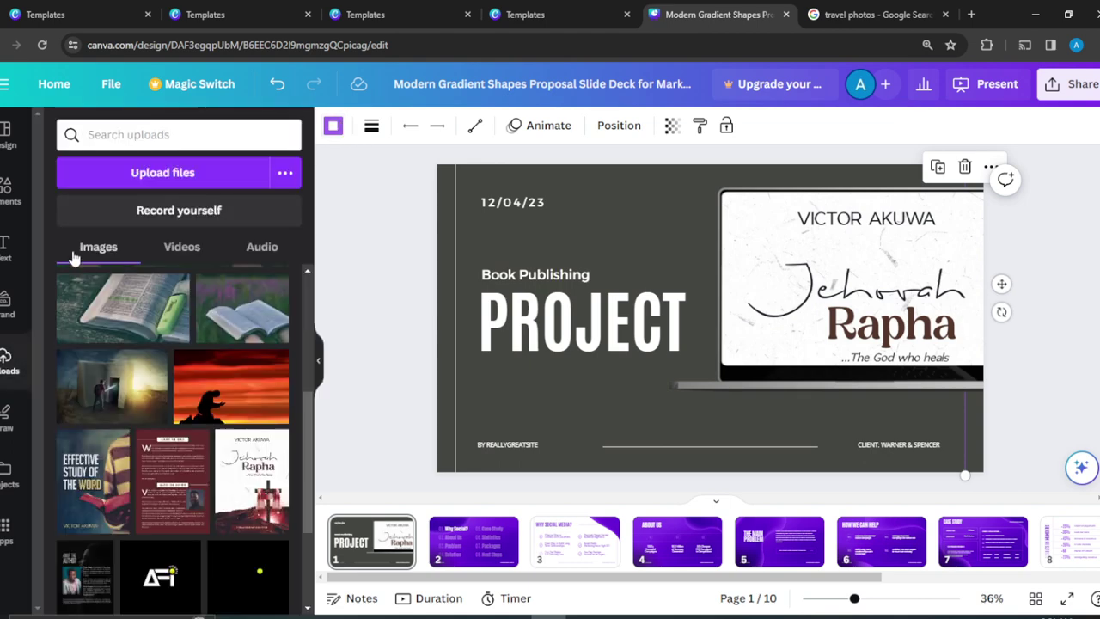
pyautogui.click(333, 127)
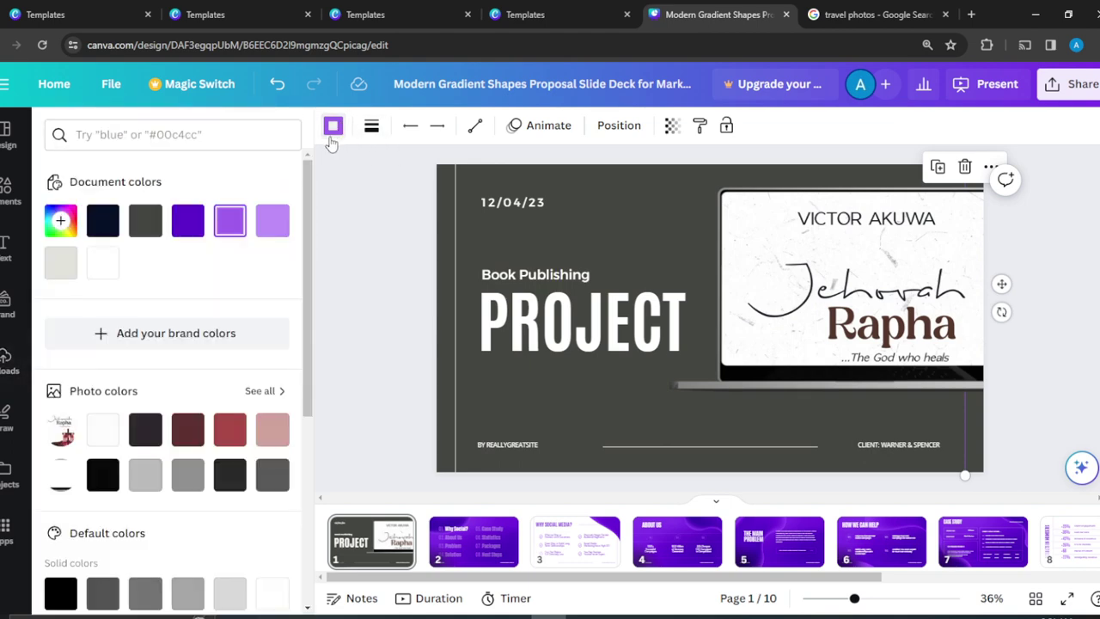
pyautogui.click(102, 429)
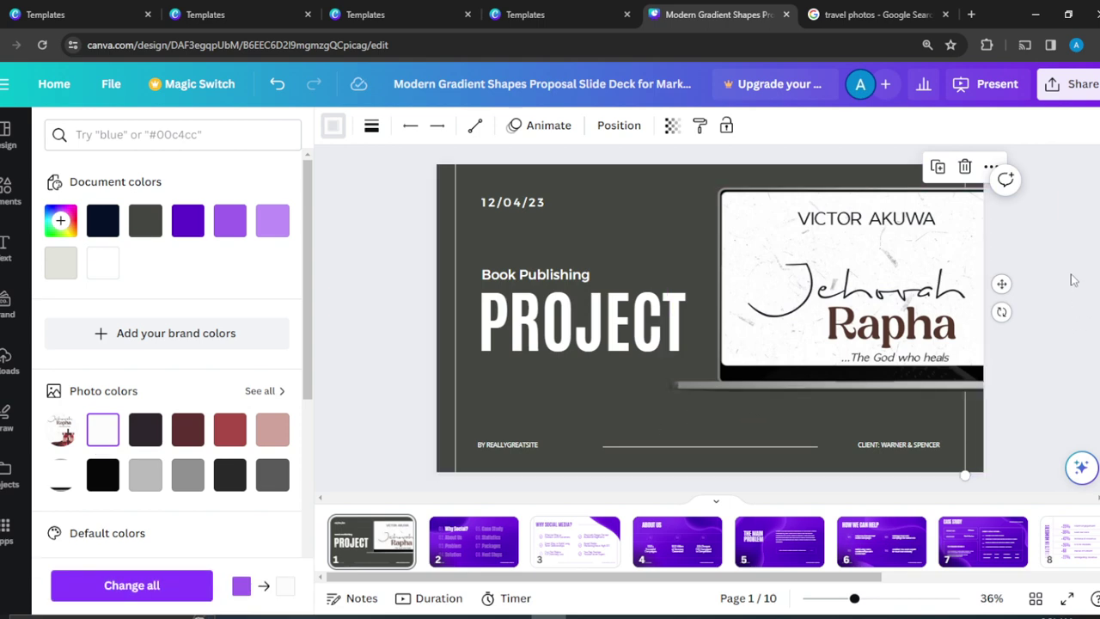
pyautogui.press('Escape')
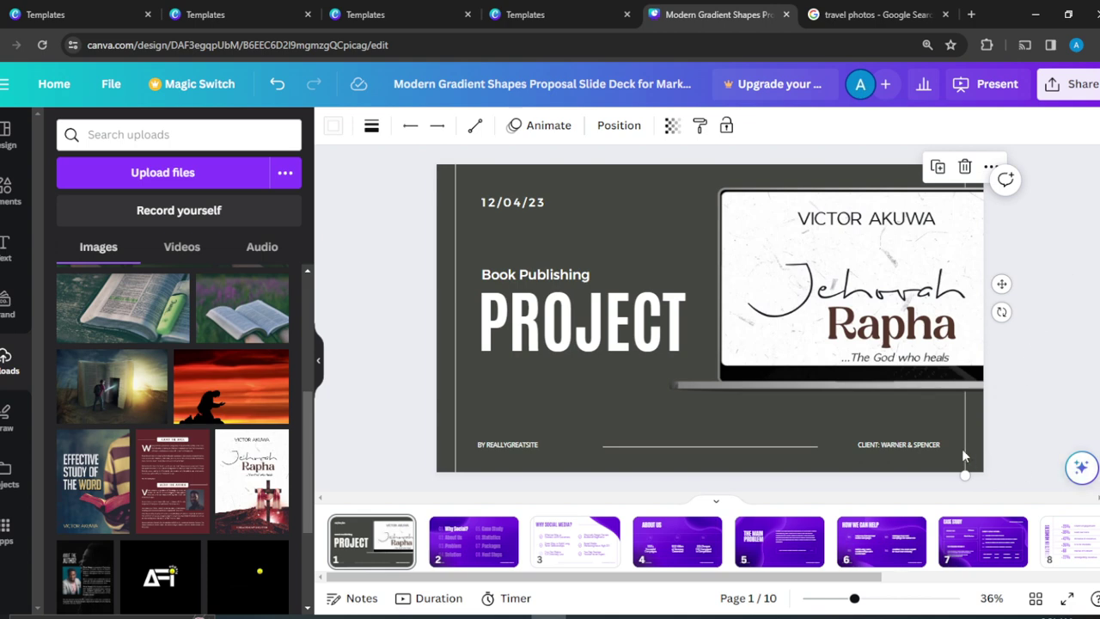
# - Delete the right-edge vertical line, look through slides 2, 3, 5, 7 and 8, then return to slide 1
pyautogui.click(964, 167)
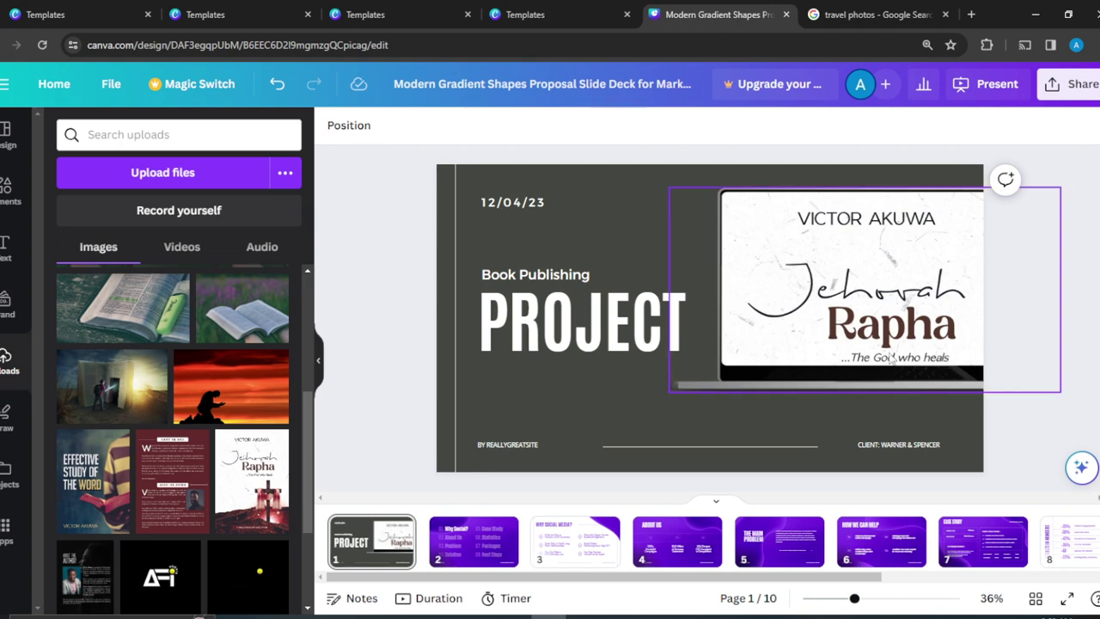
pyautogui.click(448, 555)
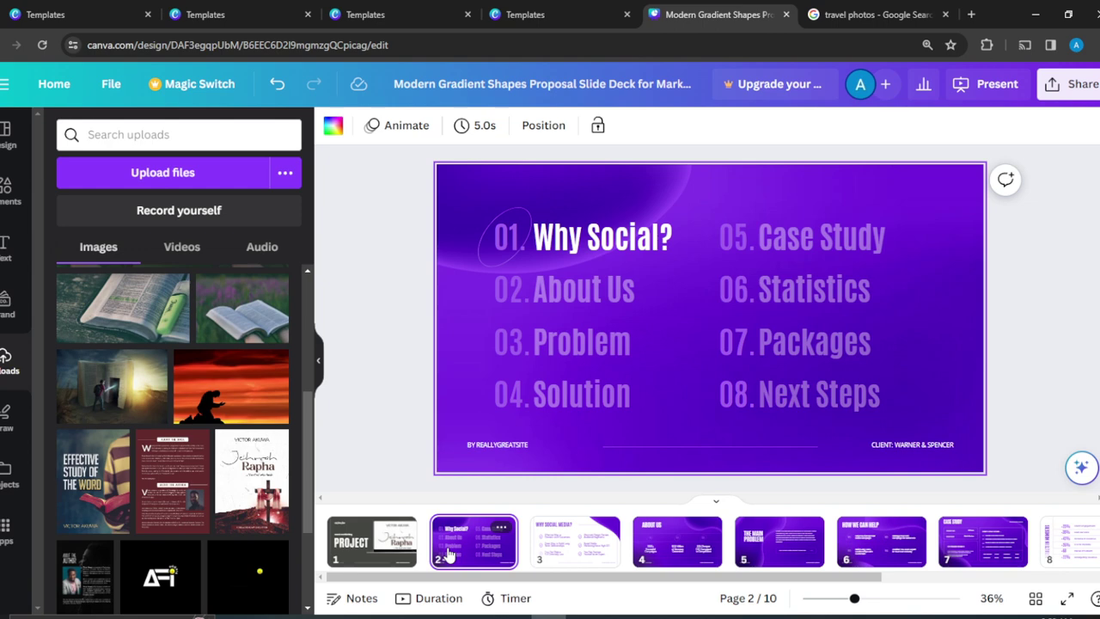
pyautogui.click(571, 561)
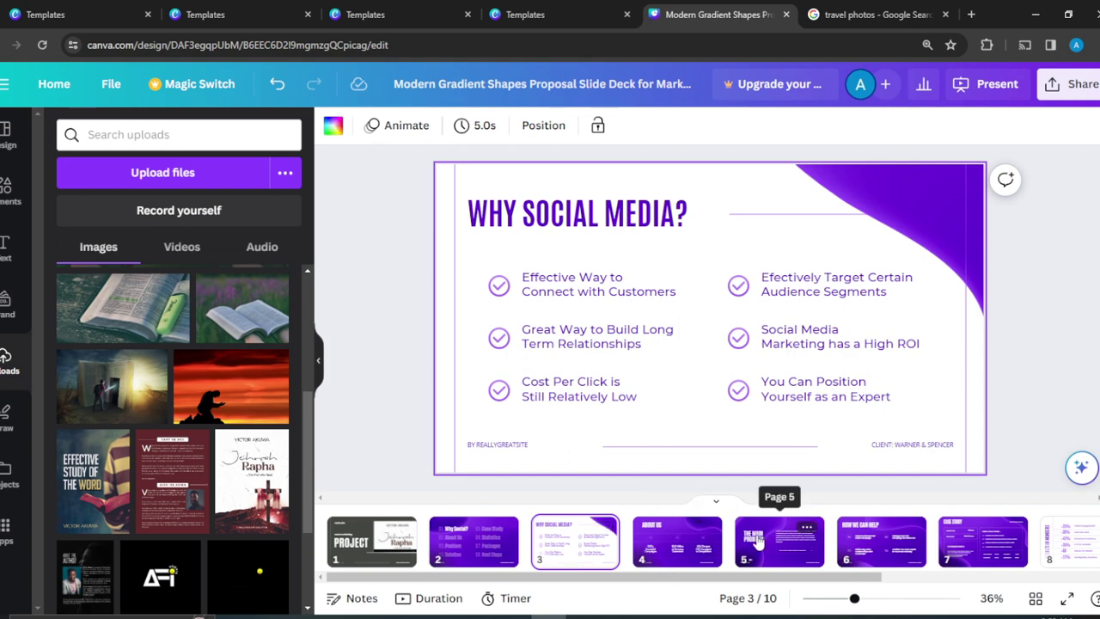
pyautogui.click(787, 560)
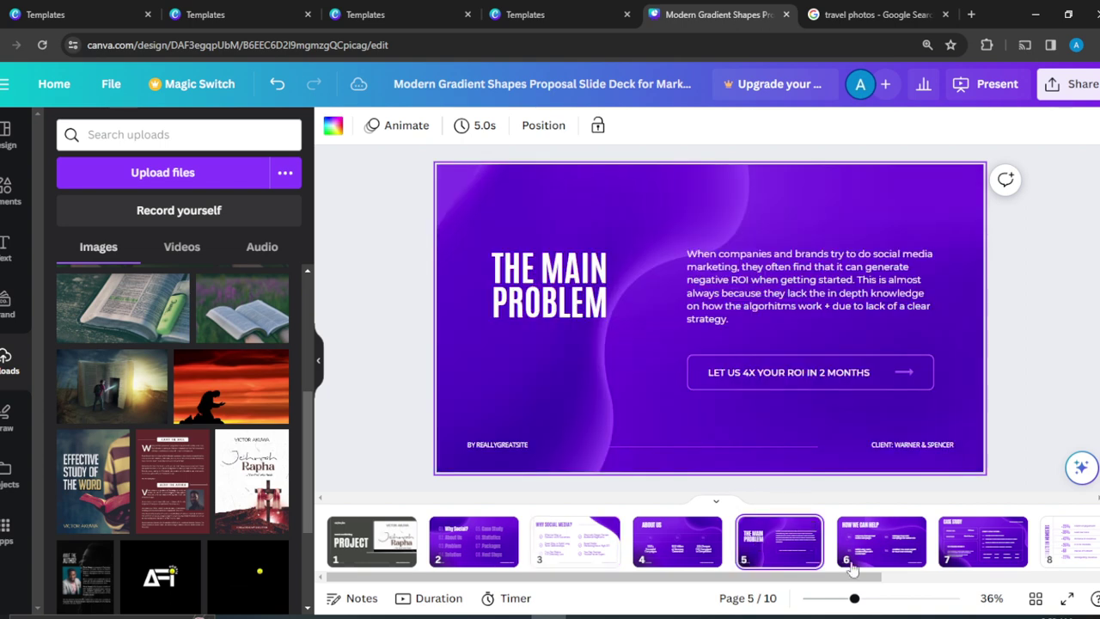
pyautogui.click(974, 537)
pyautogui.click(1057, 536)
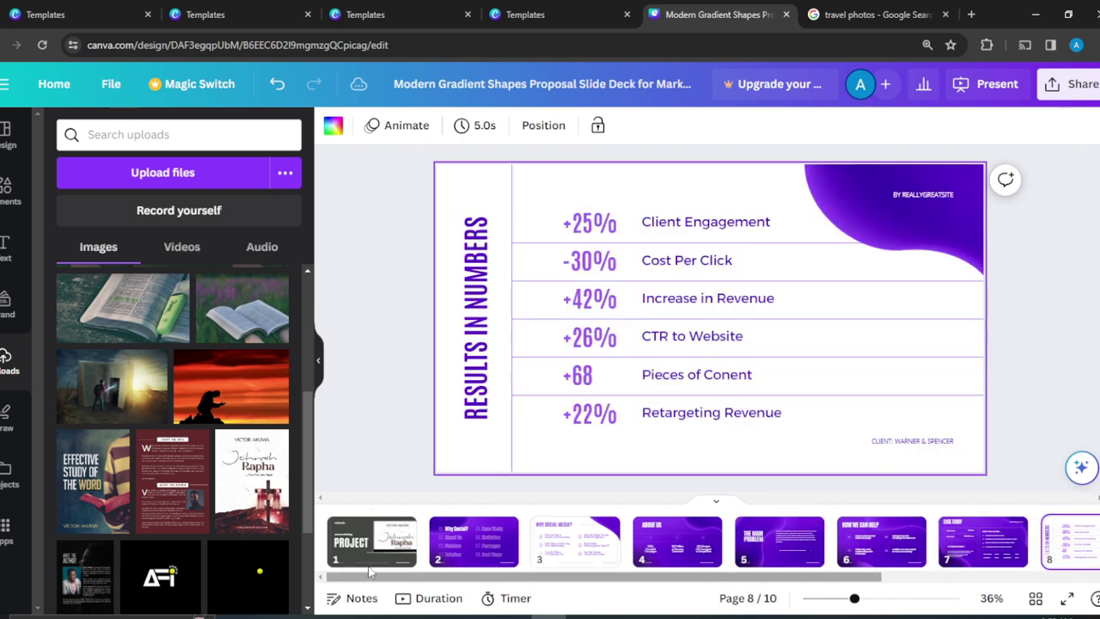
pyautogui.click(356, 556)
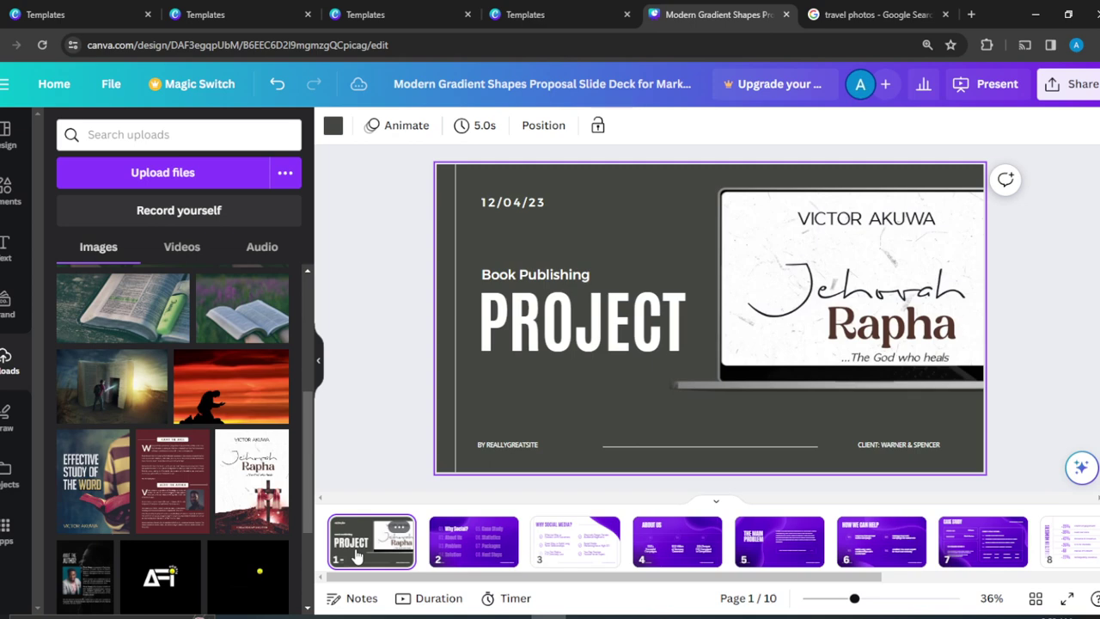
# - Open the Elements library and scroll the category chips to reveal more categories
pyautogui.click(10, 196)
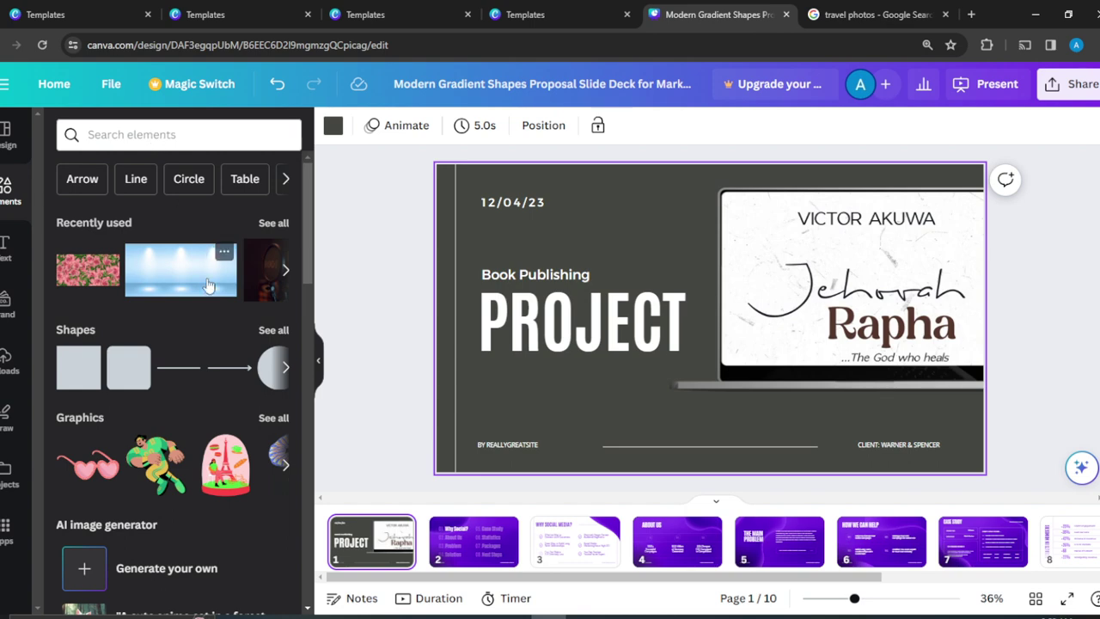
pyautogui.click(287, 185)
pyautogui.click(286, 185)
pyautogui.click(286, 184)
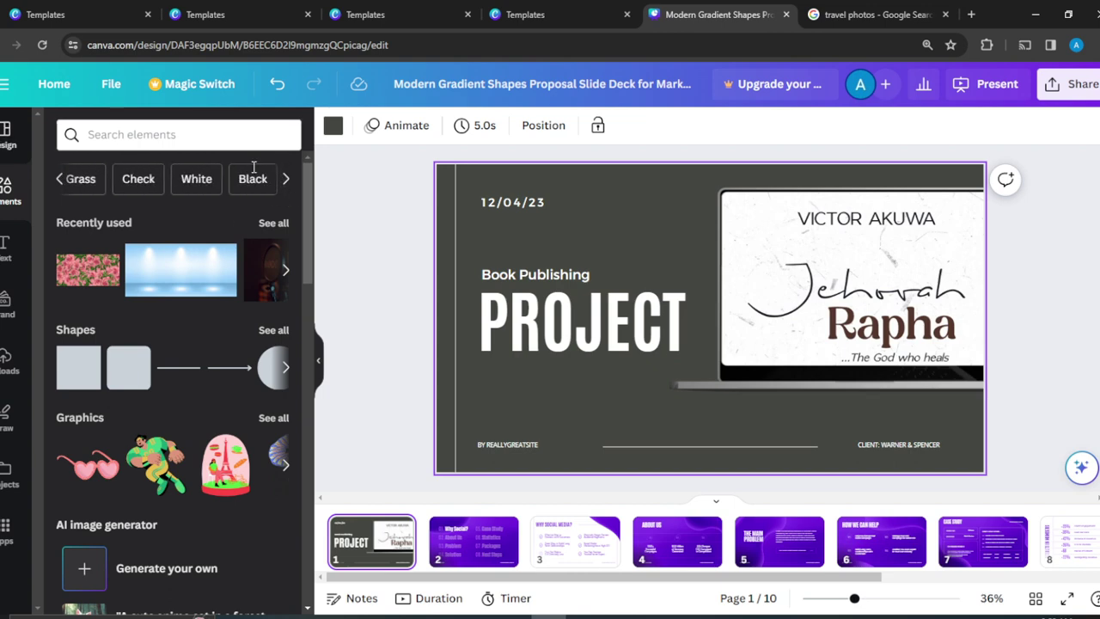